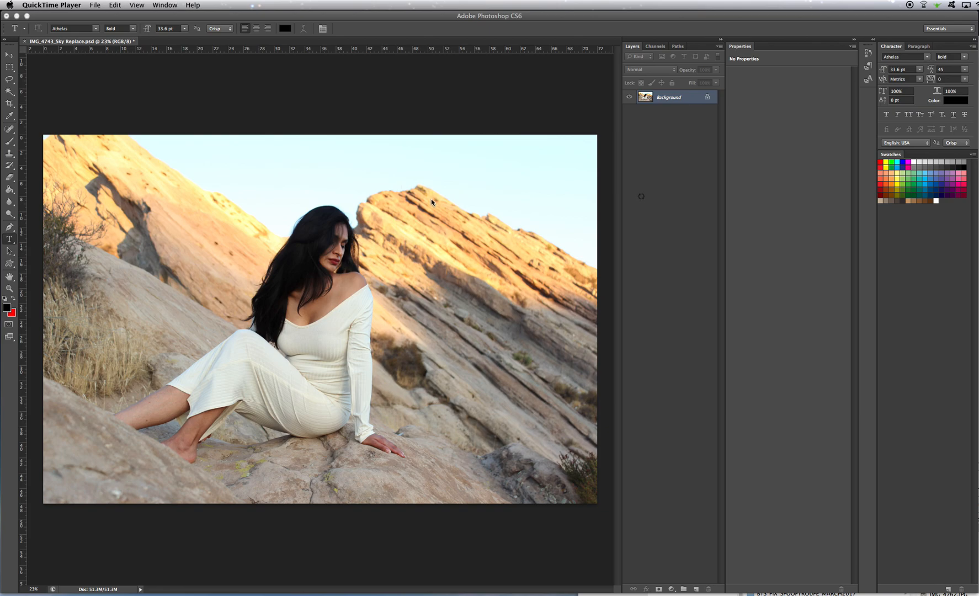
# Copy the entire photo onto a new layer and hide the original Background layer
pyautogui.click(517, 141)
pyautogui.press('super+a')
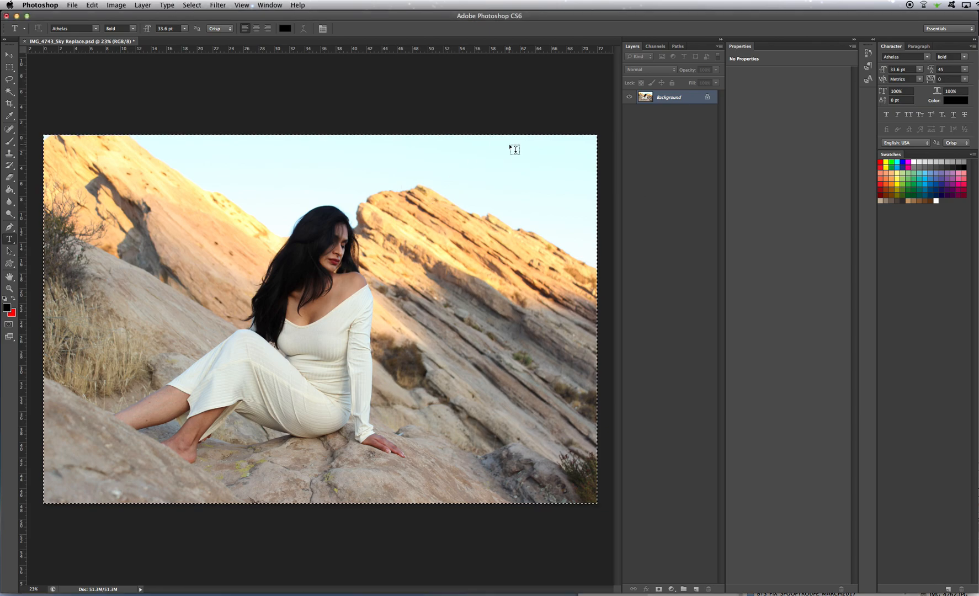
pyautogui.press('super+c')
pyautogui.press('super+v')
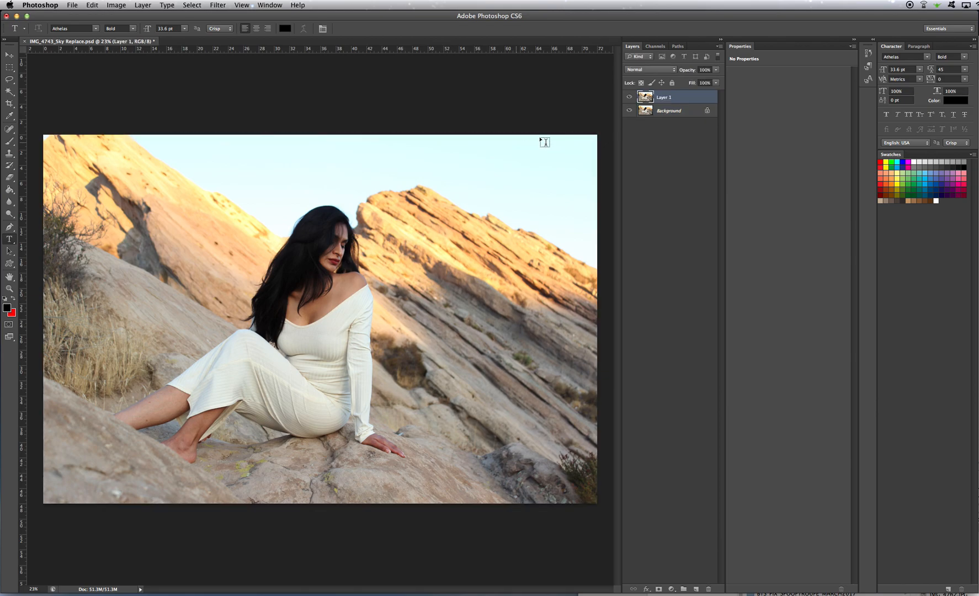
pyautogui.click(630, 111)
# Set up a square crop of the photo with a 1 x 1 aspect ratio
pyautogui.click(13, 107)
pyautogui.click(91, 28)
pyautogui.write('1')
pyautogui.press('Tab')
pyautogui.write('1')
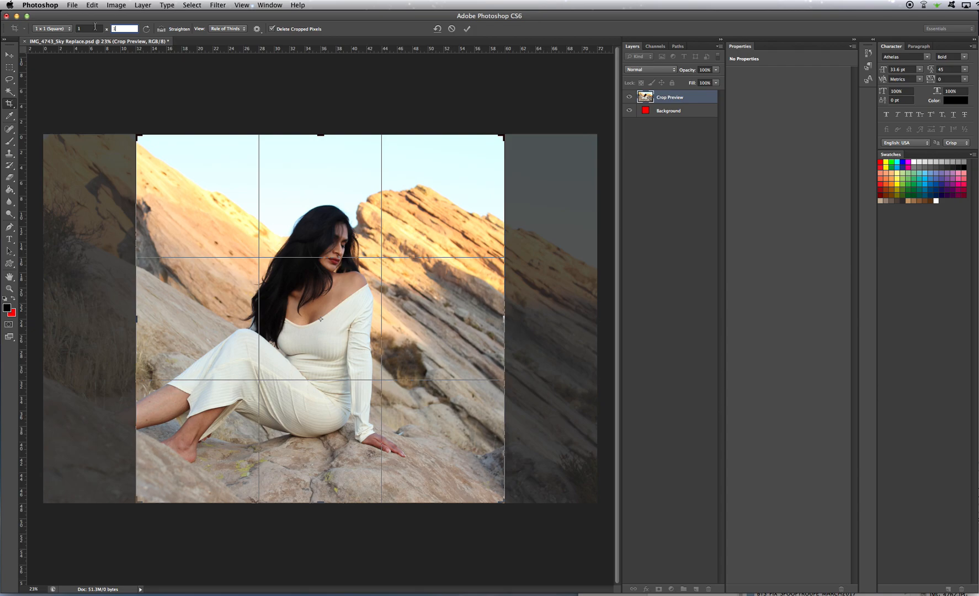
pyautogui.write('1')
# Reposition the photo within the square crop frame so the seated woman is near the centre, and apply the crop
pyautogui.moveTo(403, 258); pyautogui.dragTo(306, 243)
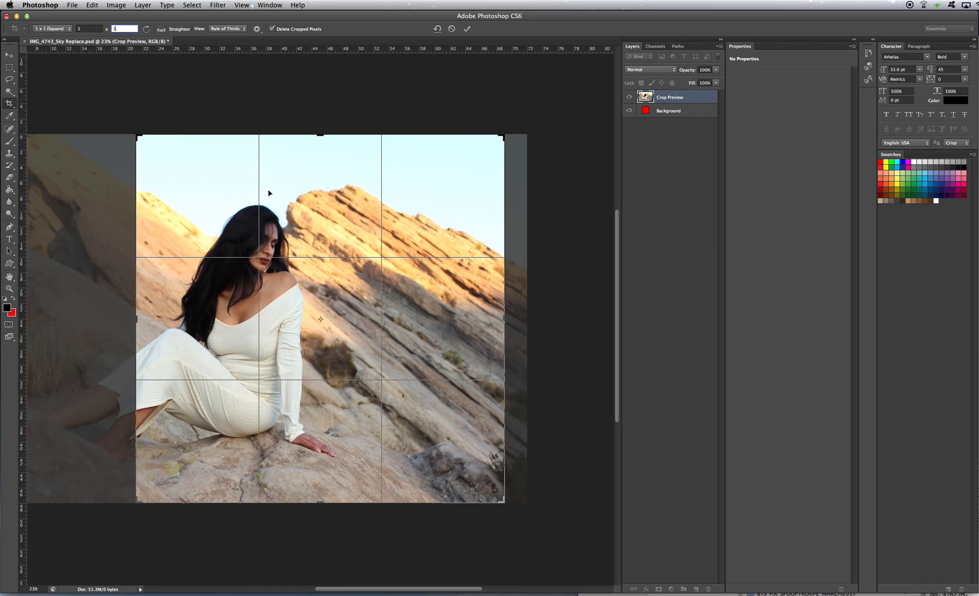
pyautogui.moveTo(312, 246); pyautogui.dragTo(407, 248)
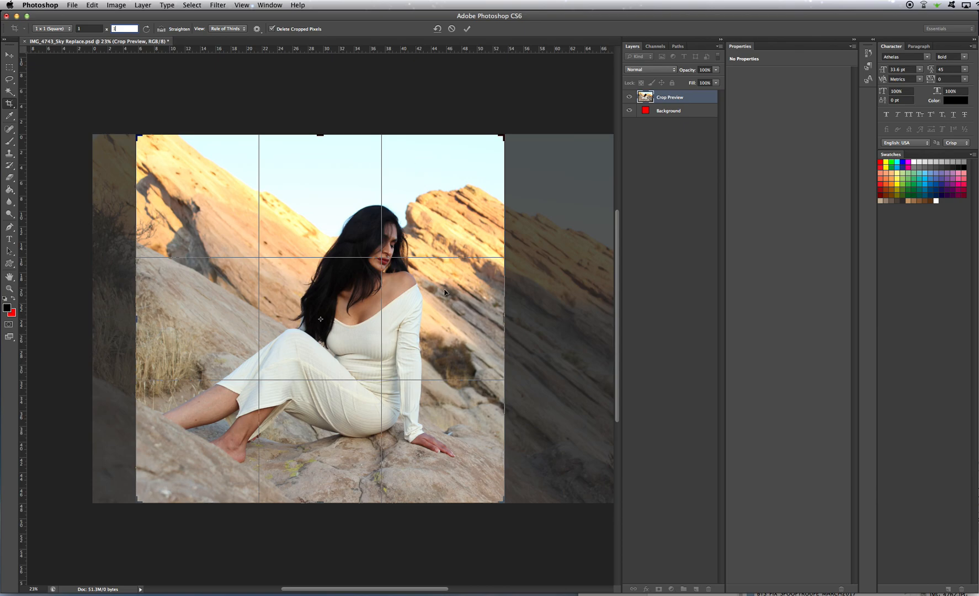
pyautogui.moveTo(422, 264); pyautogui.dragTo(319, 259)
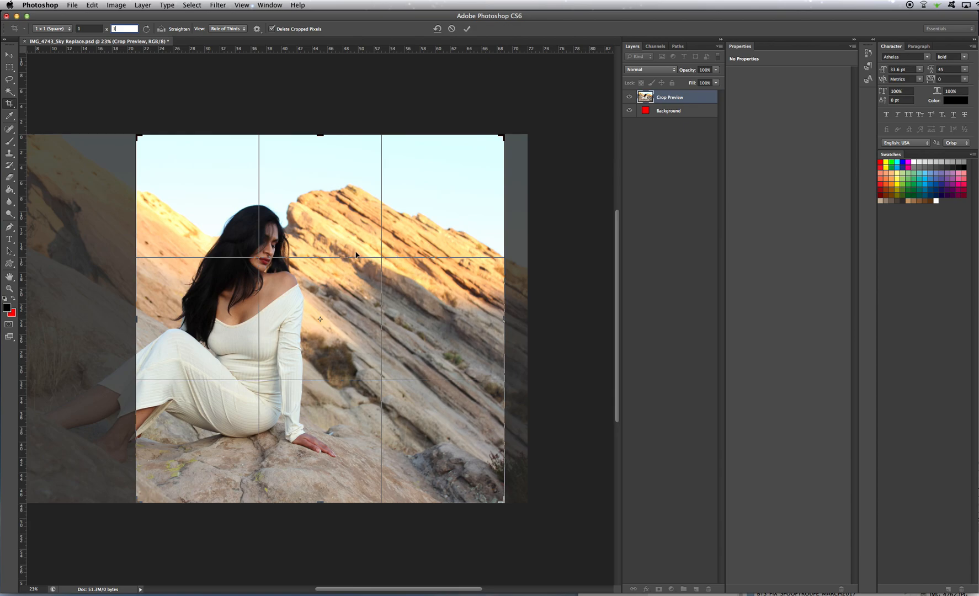
pyautogui.moveTo(363, 283); pyautogui.dragTo(471, 290)
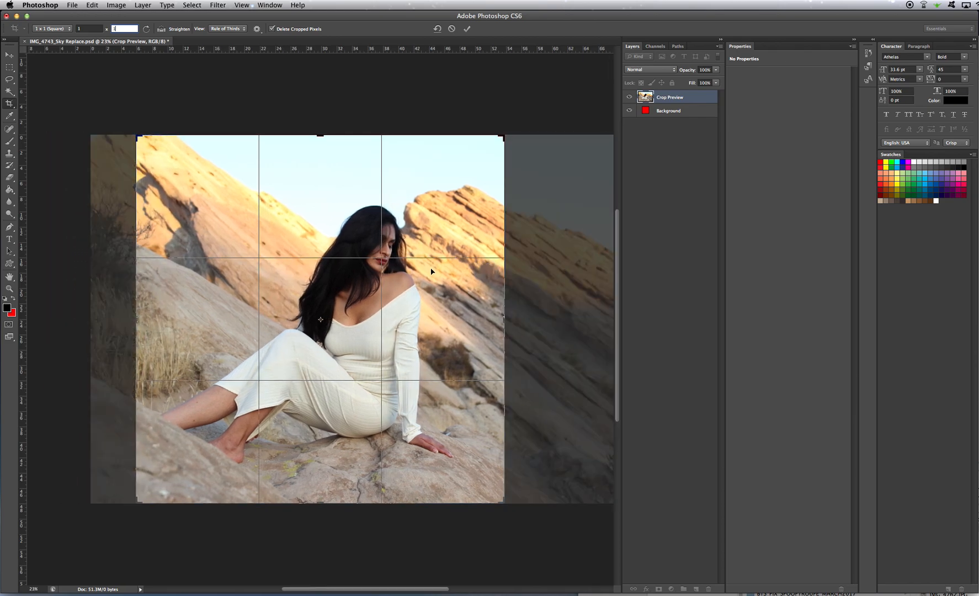
pyautogui.moveTo(441, 286); pyautogui.dragTo(314, 289)
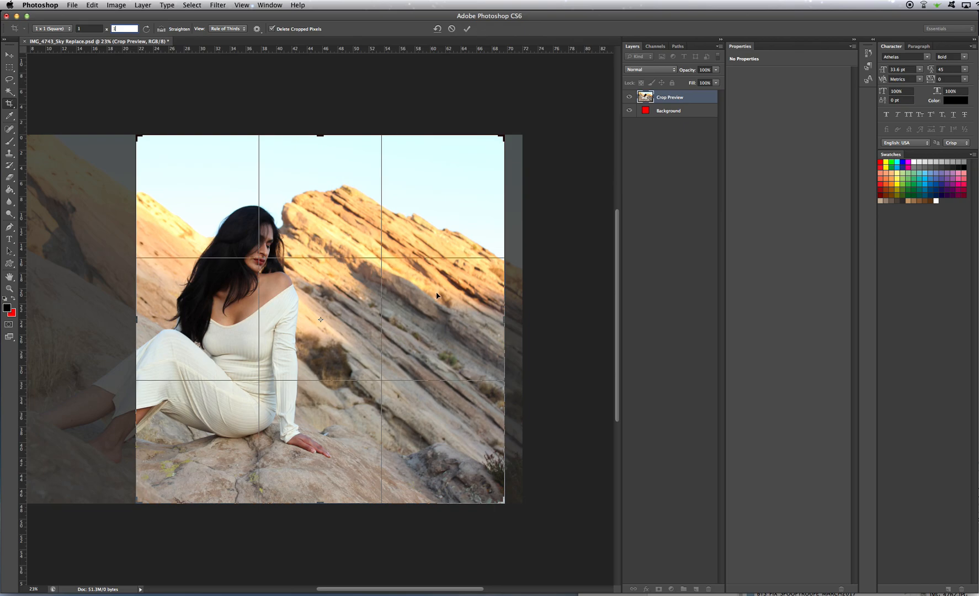
pyautogui.moveTo(339, 307); pyautogui.dragTo(416, 307)
pyautogui.press('Return')
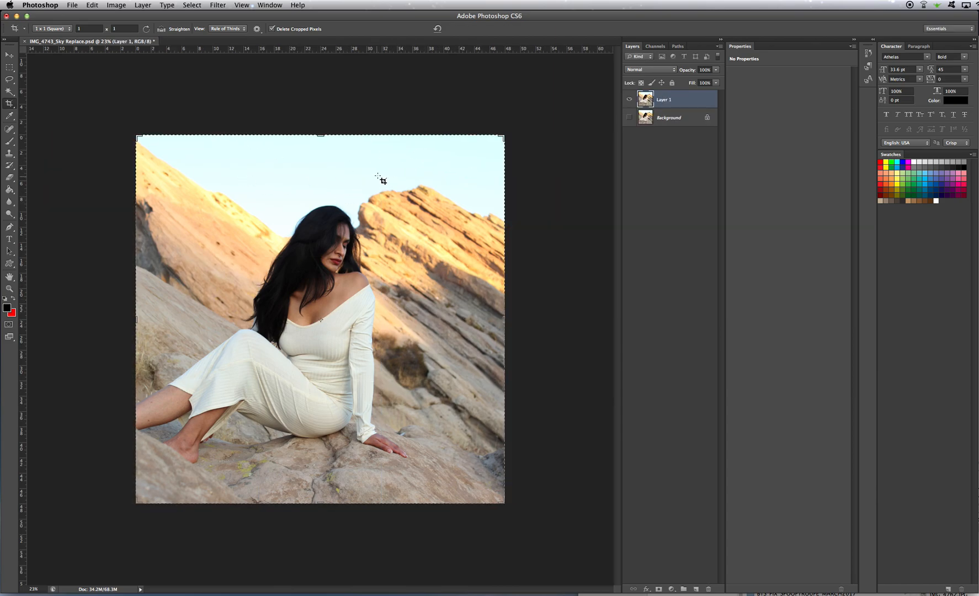
# Select the pale sky behind the woman and rocks on the copied layer with the Magic Wand tool
pyautogui.click(11, 93)
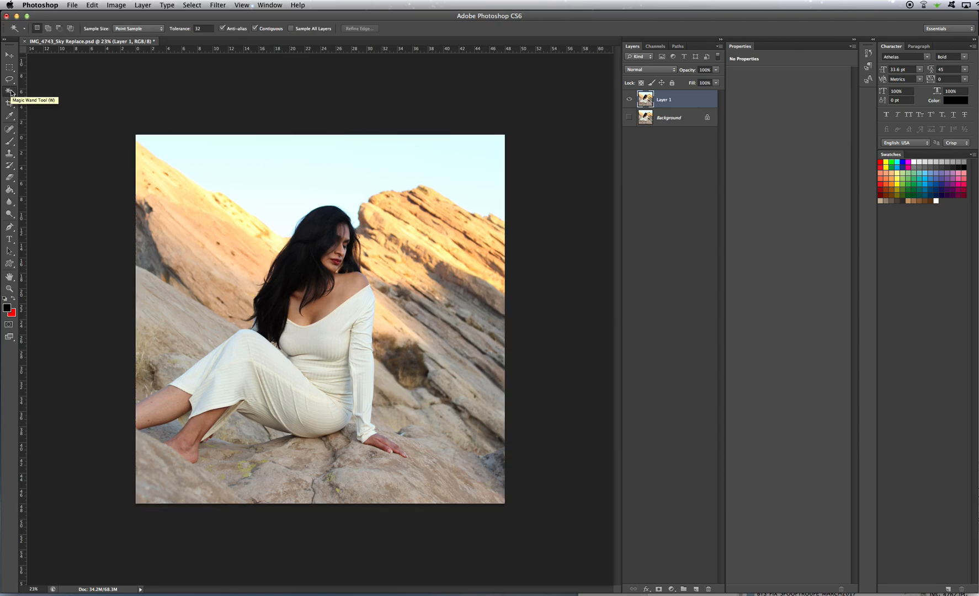
pyautogui.click(11, 93)
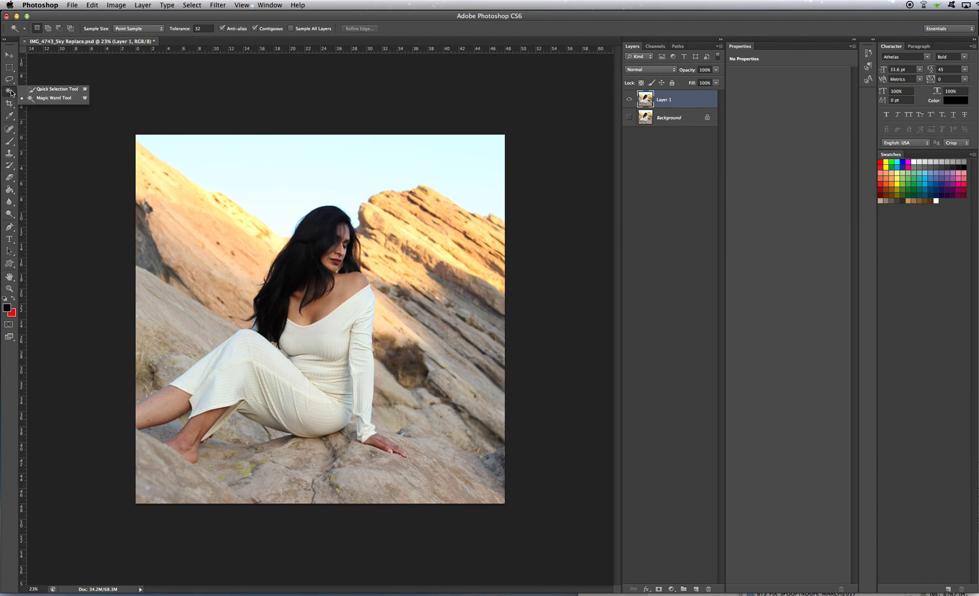
pyautogui.click(40, 101)
pyautogui.click(232, 164)
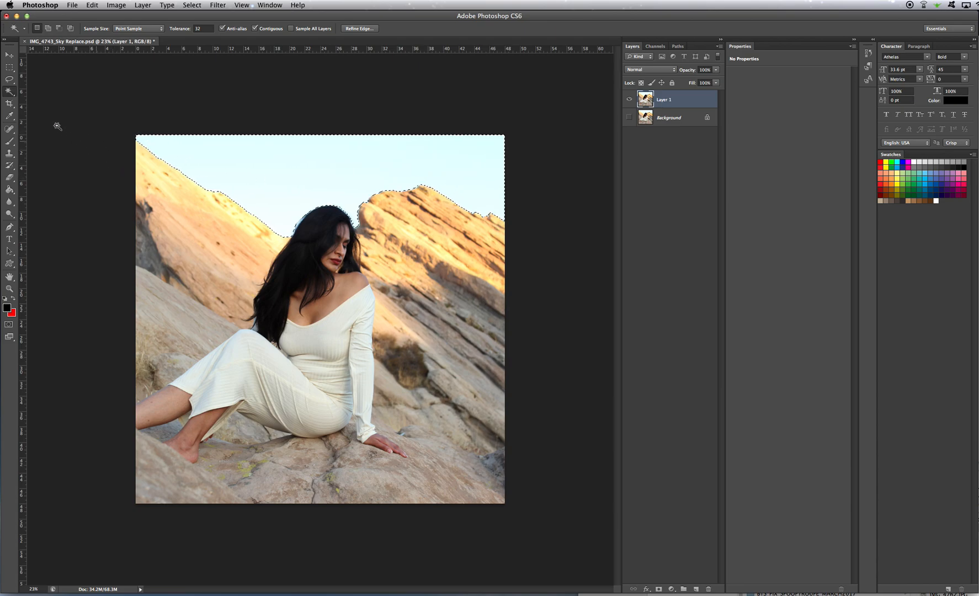
# Switch to the Quick Selection tool and examine the sky selection's edge along the rocks and the woman's hair
pyautogui.click(9, 91)
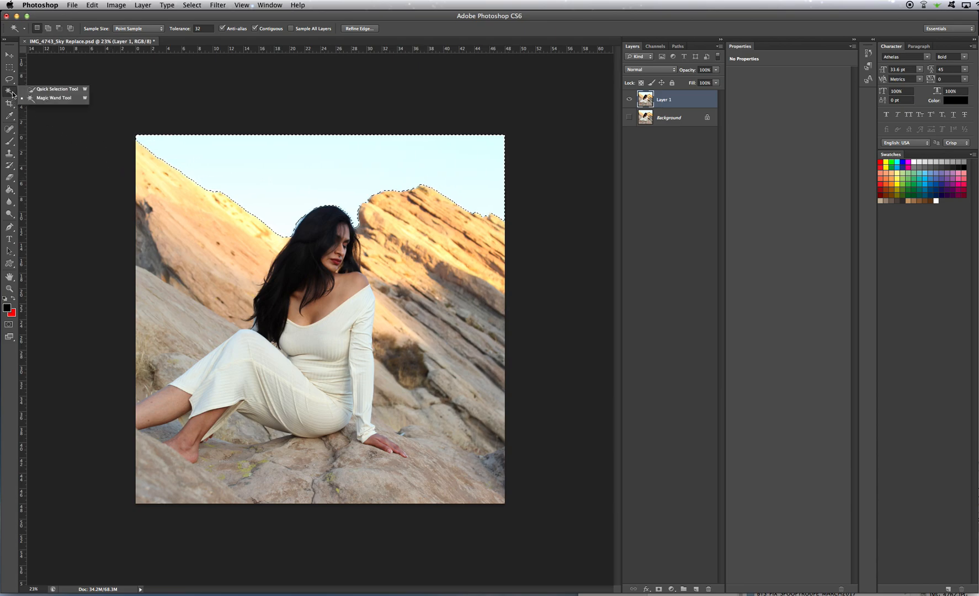
pyautogui.click(58, 90)
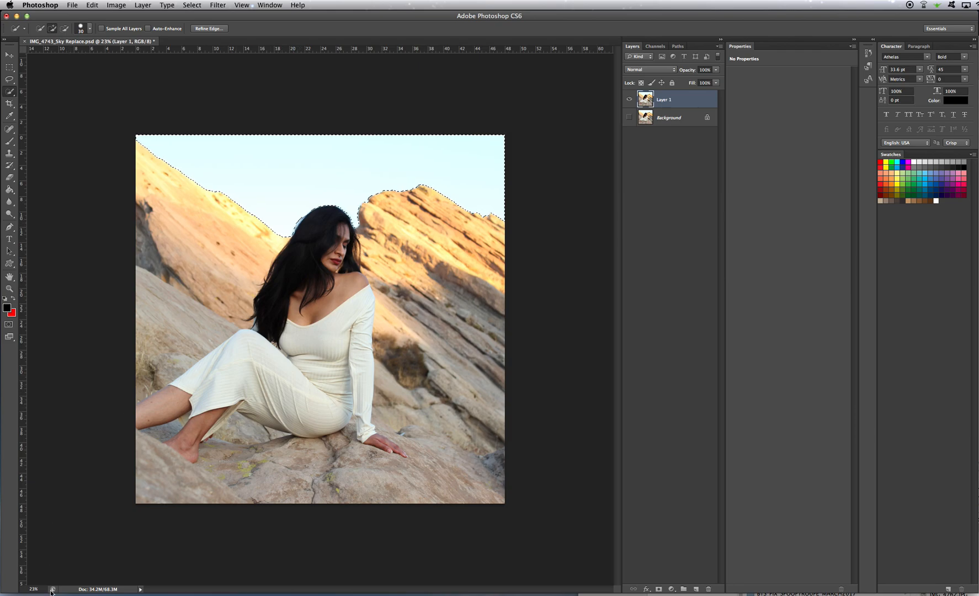
pyautogui.press('super+equal')
pyautogui.press('super+equal')
pyautogui.press('super+equal')
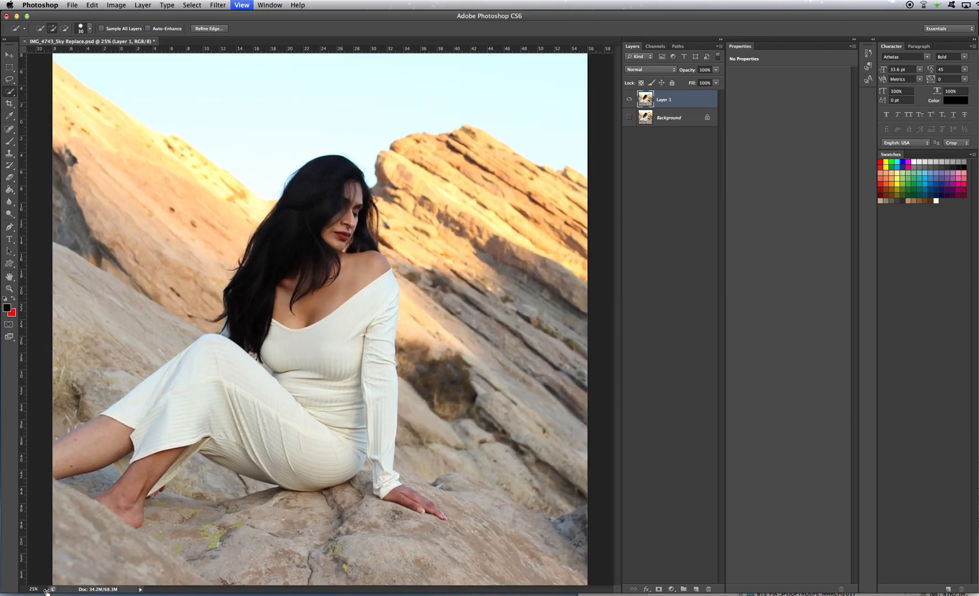
pyautogui.scroll(5, 132, 544)
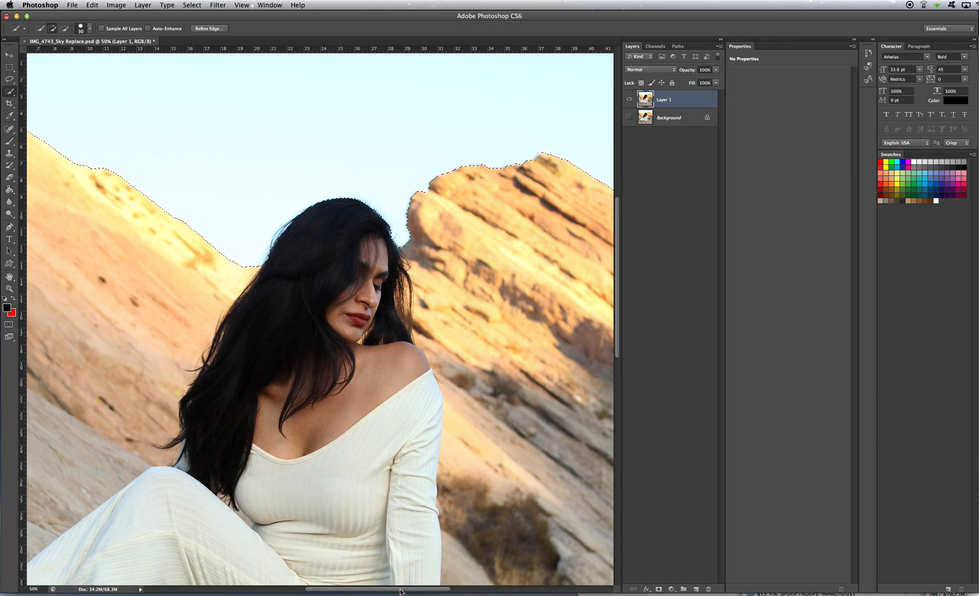
pyautogui.hscroll(-10, 376, 541)
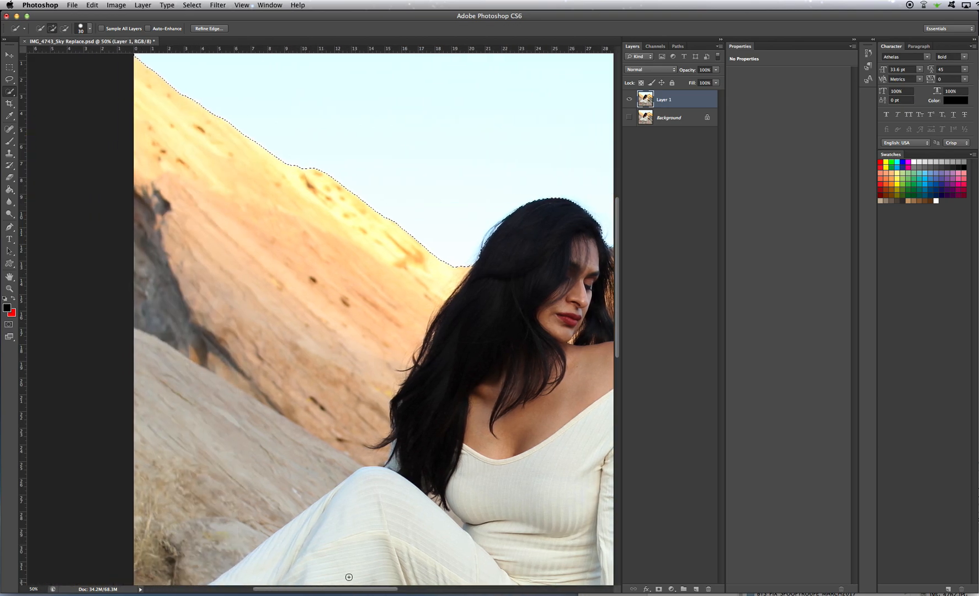
pyautogui.scroll(3, 375, 532)
pyautogui.moveTo(380, 589); pyautogui.dragTo(476, 593)
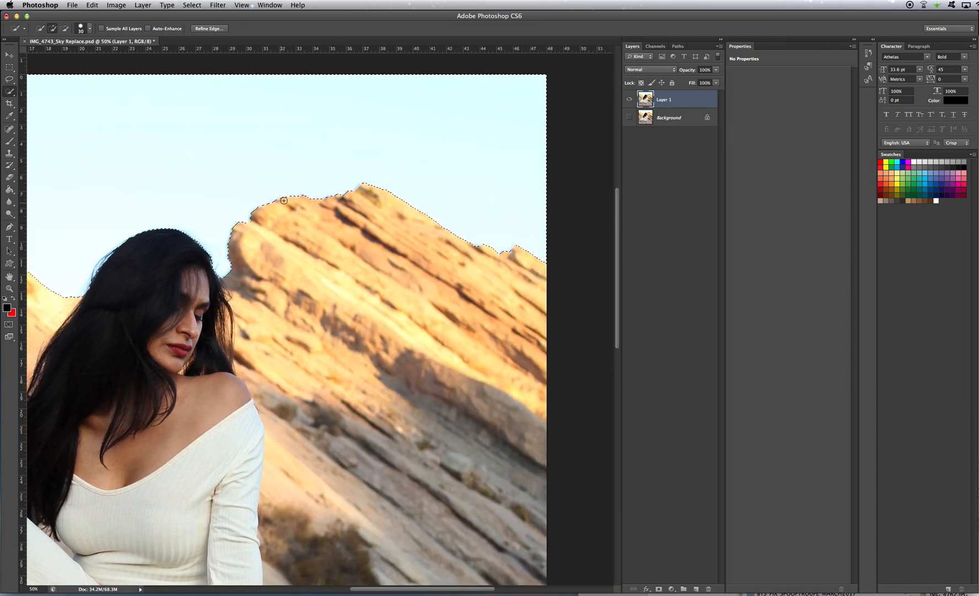
pyautogui.press('alt')
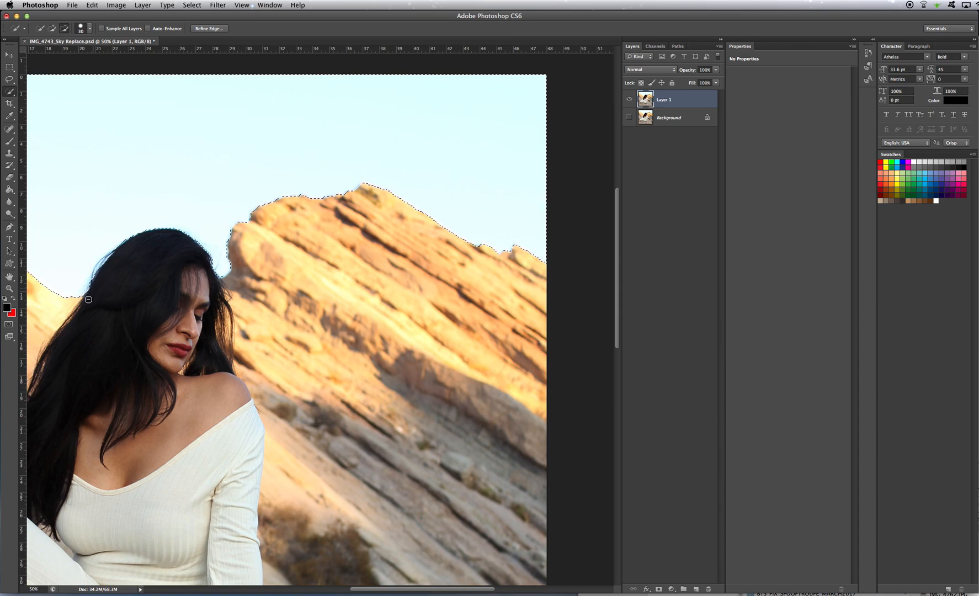
pyautogui.moveTo(434, 590); pyautogui.dragTo(340, 589)
pyautogui.press('alt')
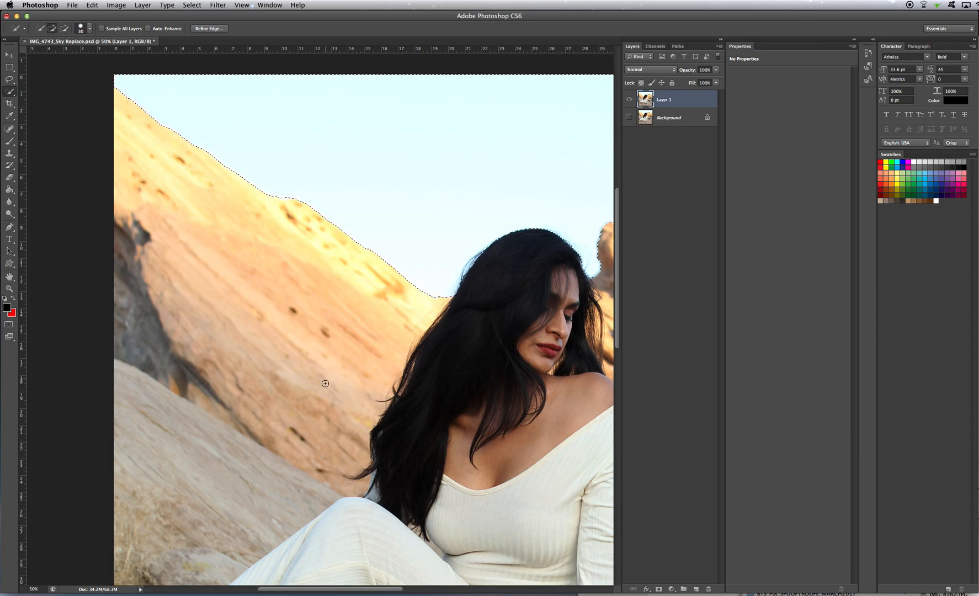
pyautogui.moveTo(351, 593); pyautogui.dragTo(411, 594)
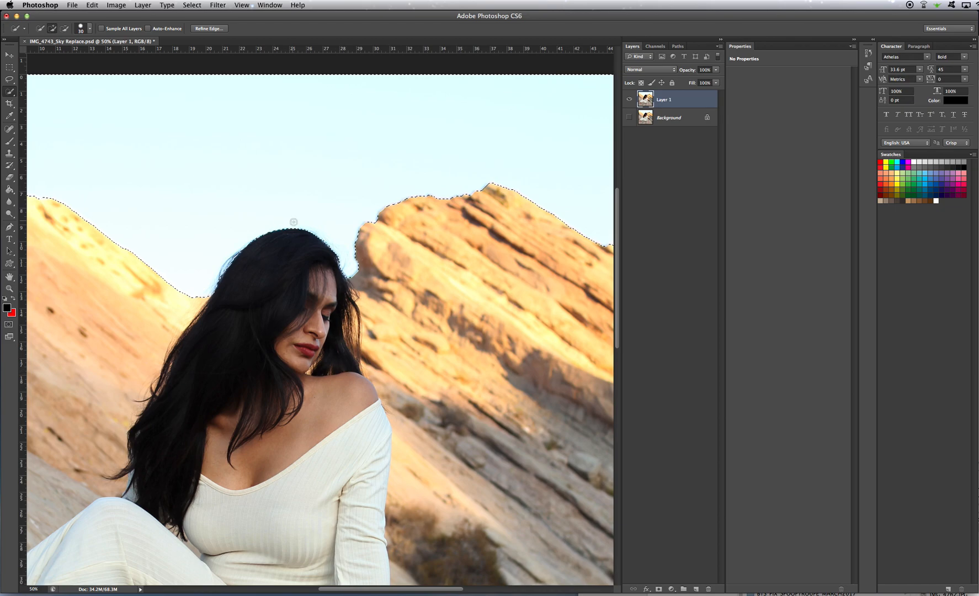
# Feather the sky selection by 3 pixels
pyautogui.rightClick(273, 167)
pyautogui.click(332, 191)
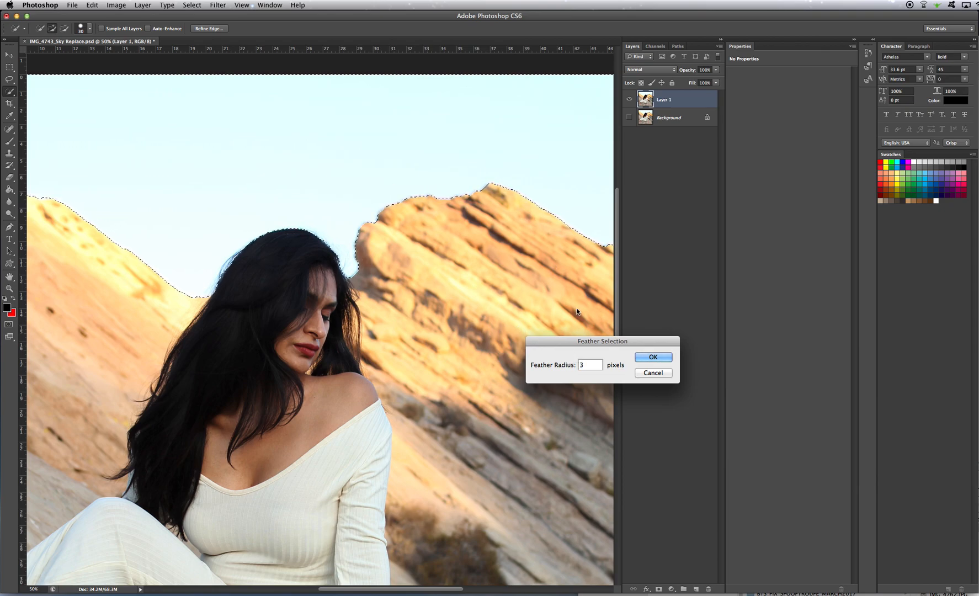
pyautogui.click(651, 357)
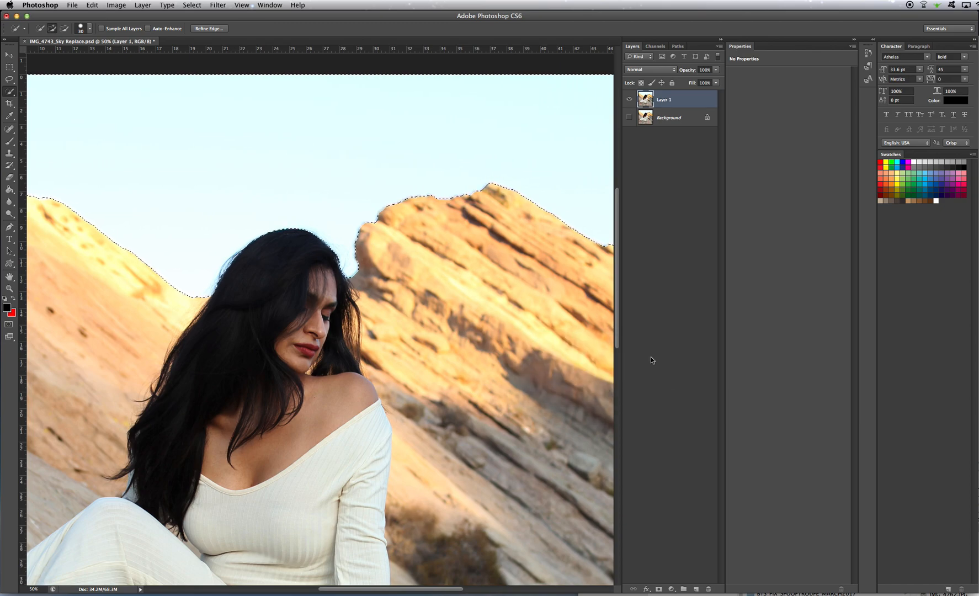
# Delete the selected sky from the copied layer and clear the selection
pyautogui.press('Delete')
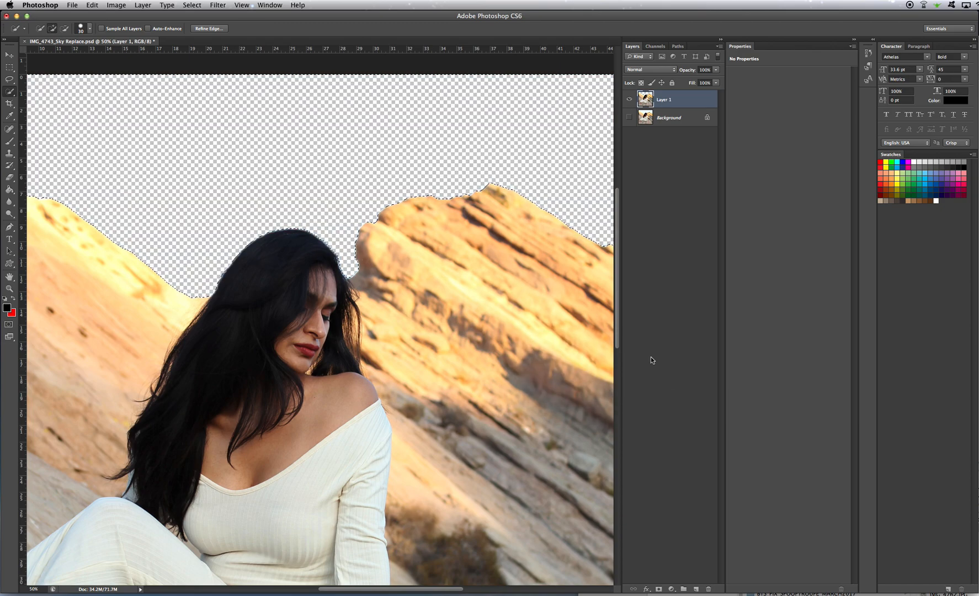
pyautogui.rightClick(373, 116)
pyautogui.click(389, 121)
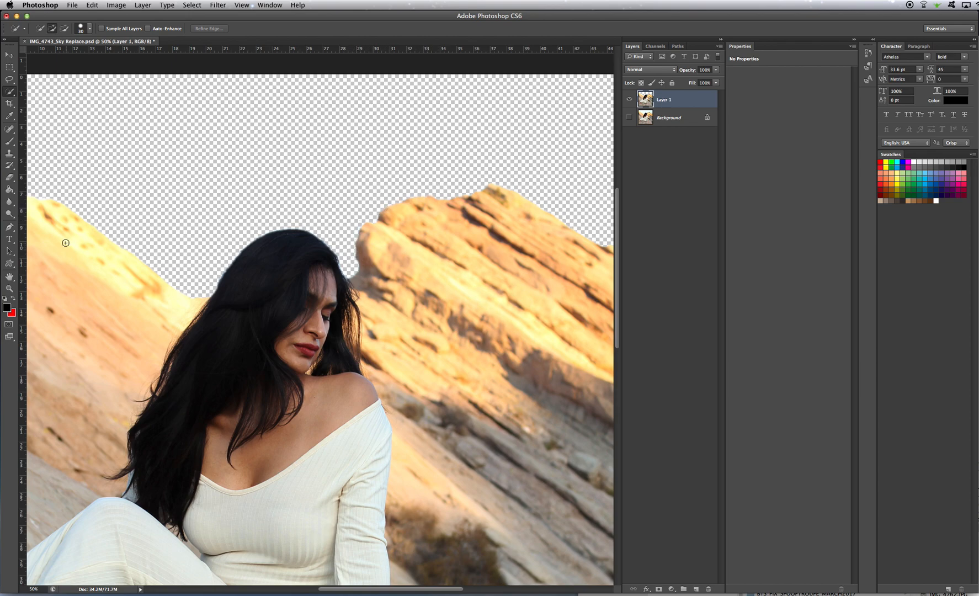
# Choose the Eraser tool and set its brush size to 37 px
pyautogui.click(9, 177)
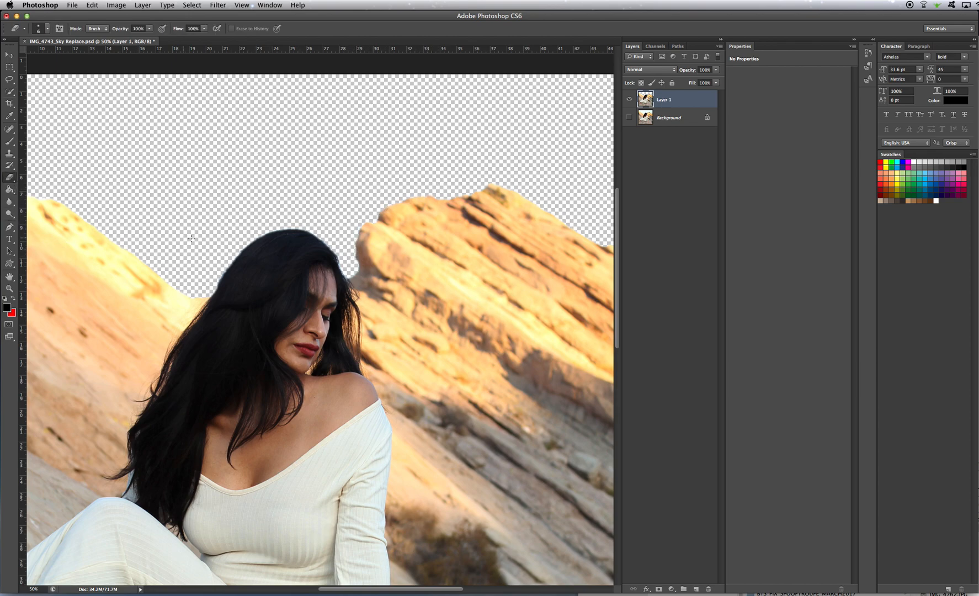
pyautogui.click(43, 33)
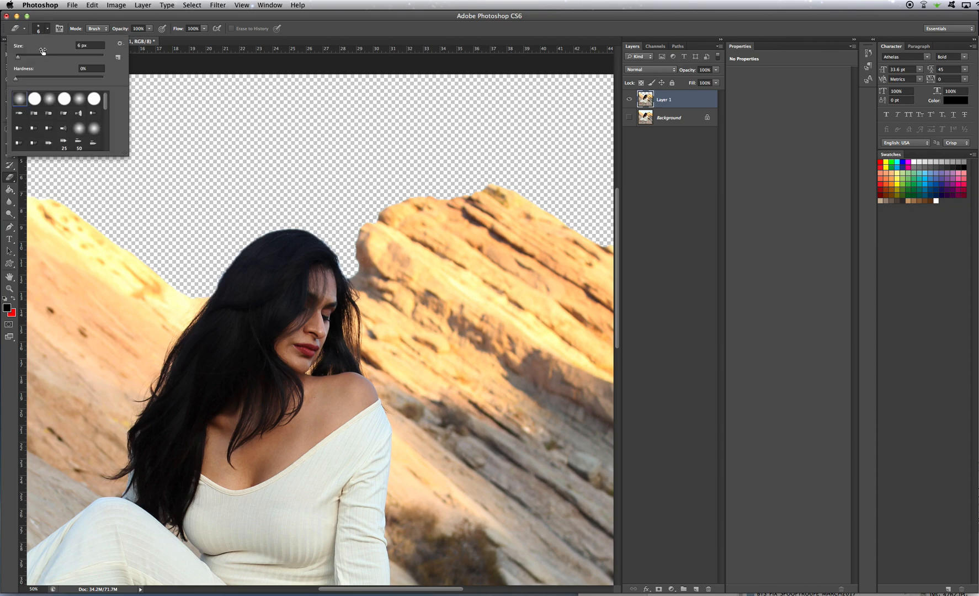
pyautogui.moveTo(22, 57); pyautogui.dragTo(16, 79)
pyautogui.click(25, 77)
pyautogui.click(31, 57)
pyautogui.click(154, 133)
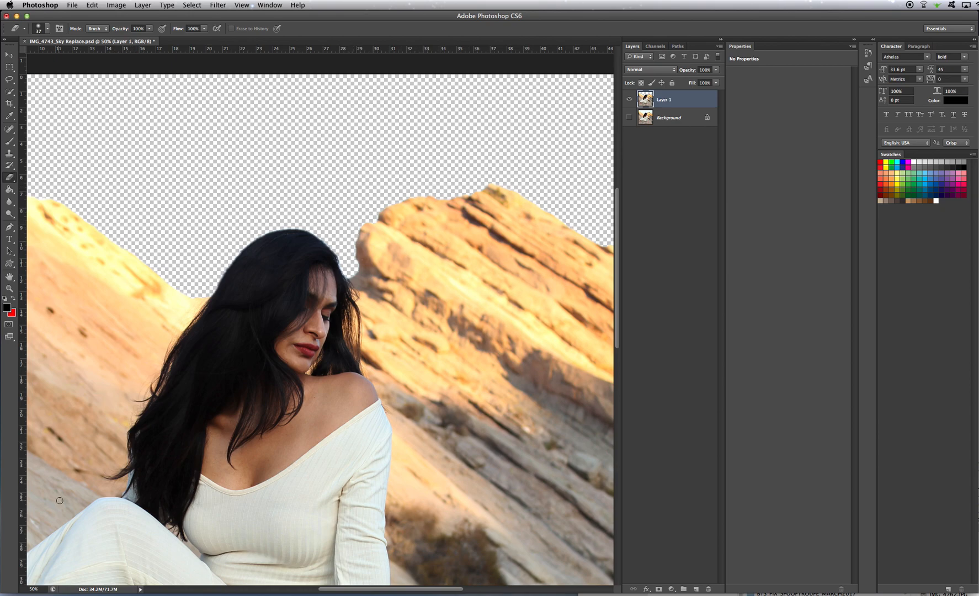
# Set the image magnification to 30% to review the whole cut-out
pyautogui.click(36, 589)
pyautogui.write('30')
pyautogui.press('Return')
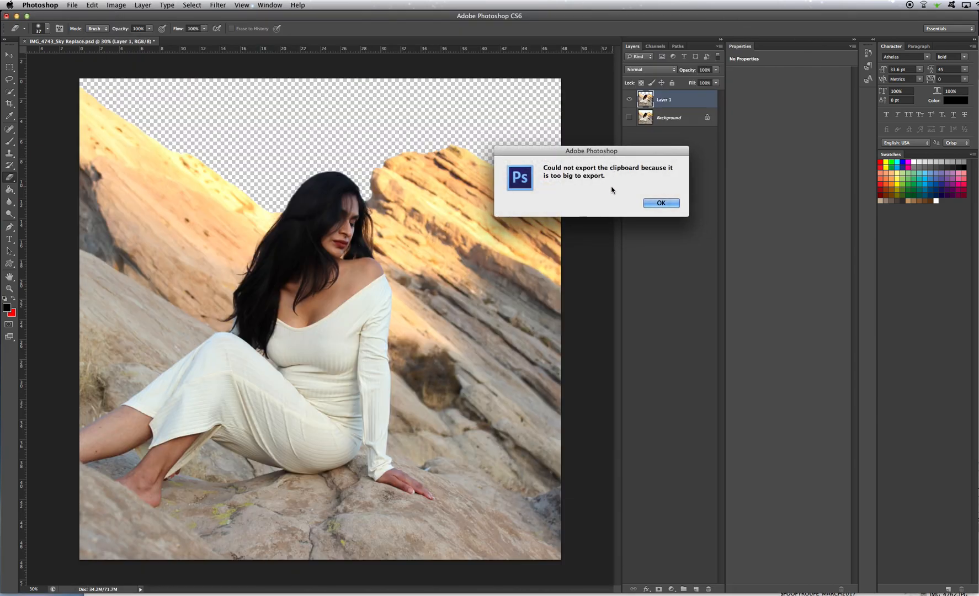
# Switch to Chrome, dismissing the clipboard export alert, and open pexels.com
pyautogui.click(660, 204)
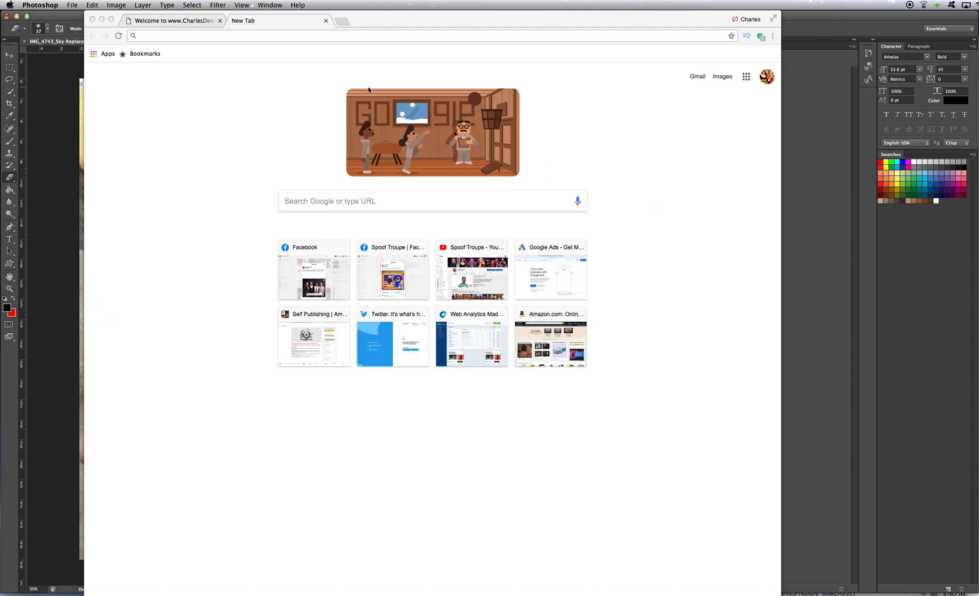
pyautogui.click(212, 36)
pyautogui.write('pexels.com')
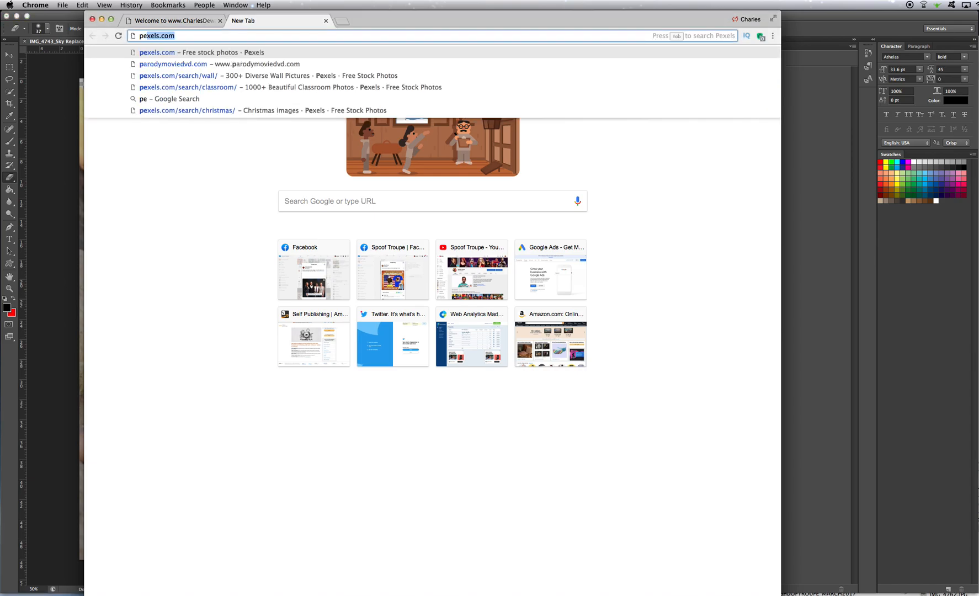
pyautogui.press('Return')
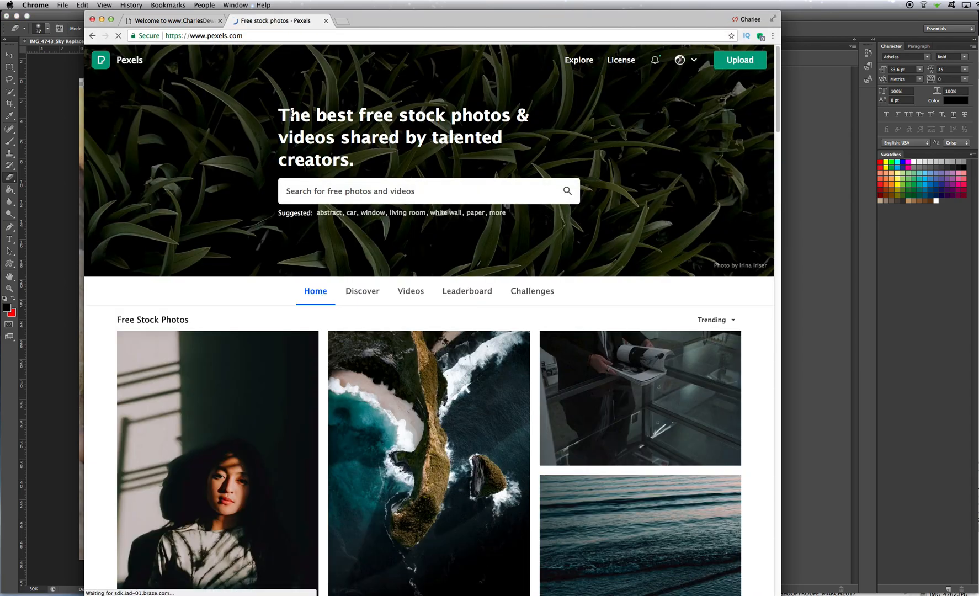
pyautogui.moveTo(292, 115); pyautogui.dragTo(437, 163)
pyautogui.click(333, 120)
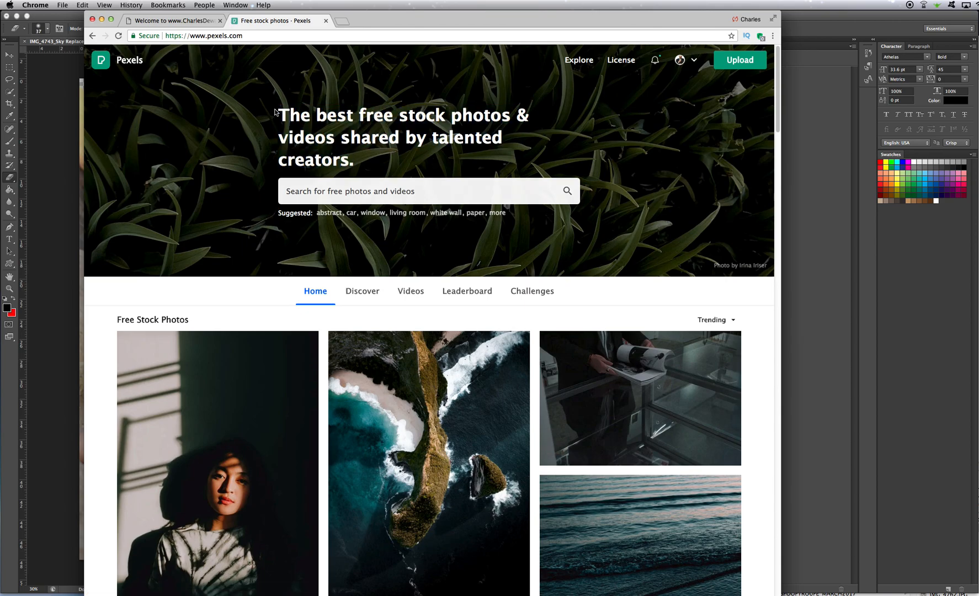
pyautogui.moveTo(275, 112); pyautogui.dragTo(393, 165)
pyautogui.click(304, 125)
pyautogui.click(393, 165)
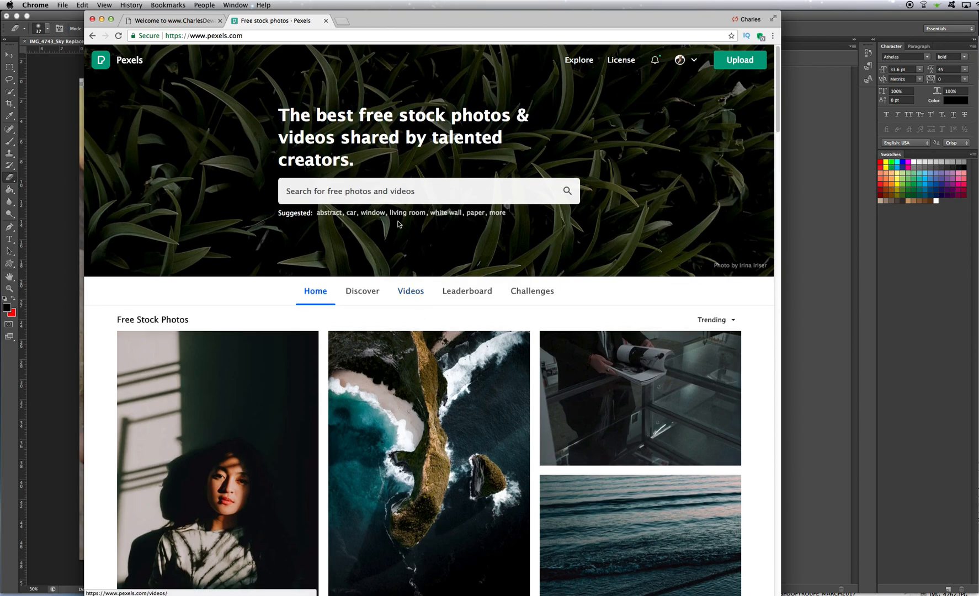
# Search Pexels for "sky" and browse the resulting photos
pyautogui.click(424, 195)
pyautogui.write('sky')
pyautogui.press('Return')
pyautogui.scroll(-3, 393, 260)
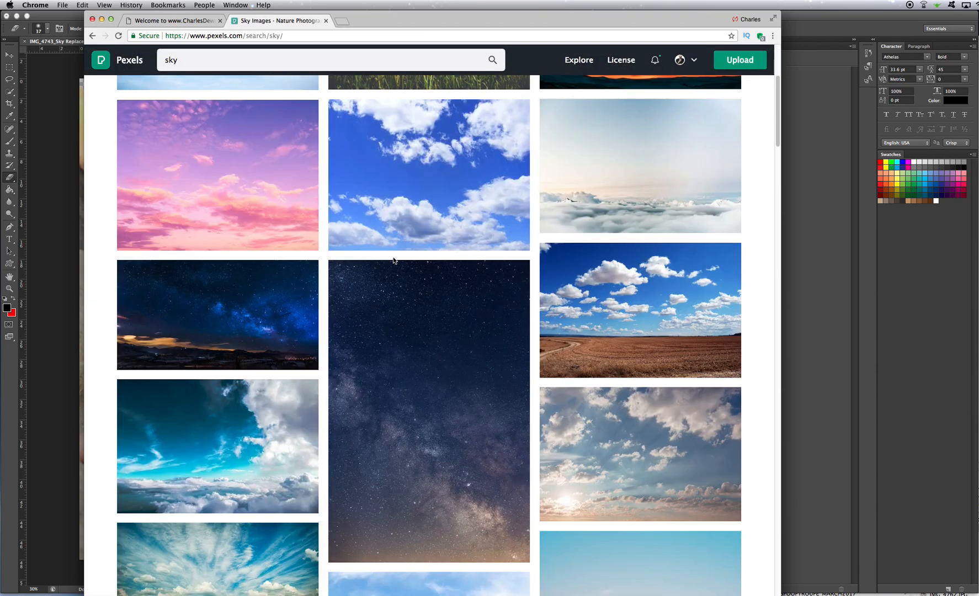
# Search Pexels for "horizon" and shift the browser window to uncover part of the portrait
pyautogui.scroll(5, 402, 269)
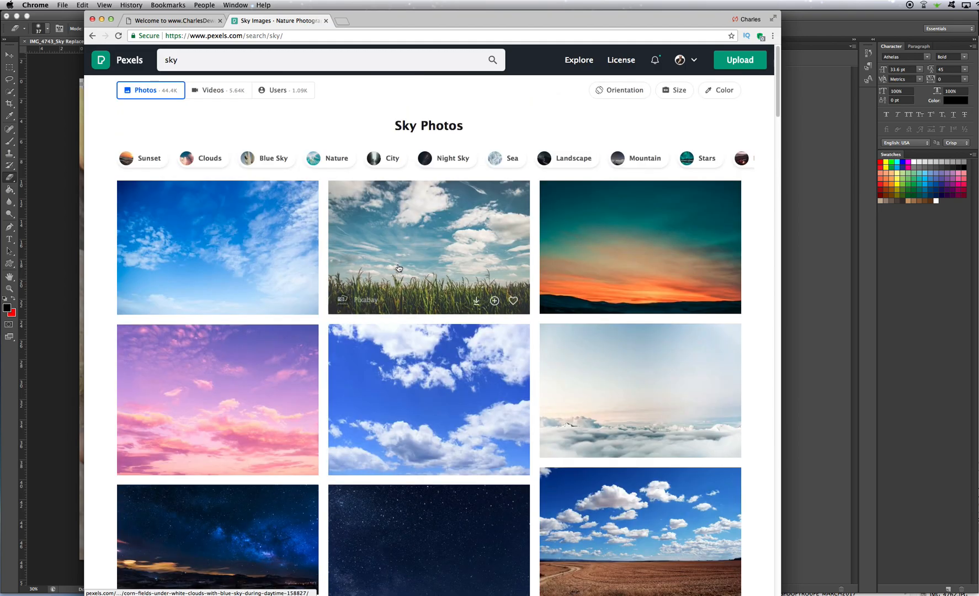
pyautogui.click(288, 60)
pyautogui.write('horizon')
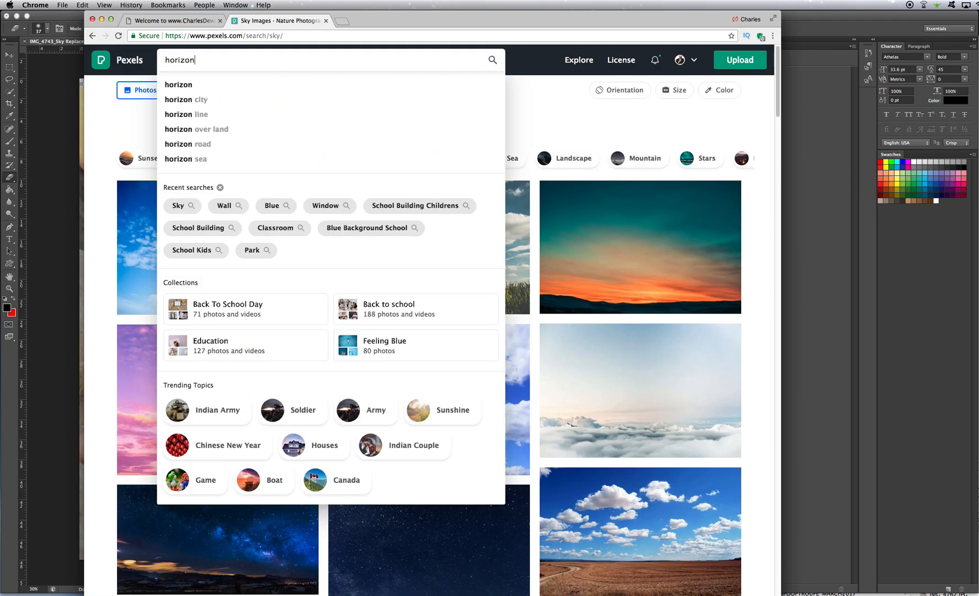
pyautogui.press('Return')
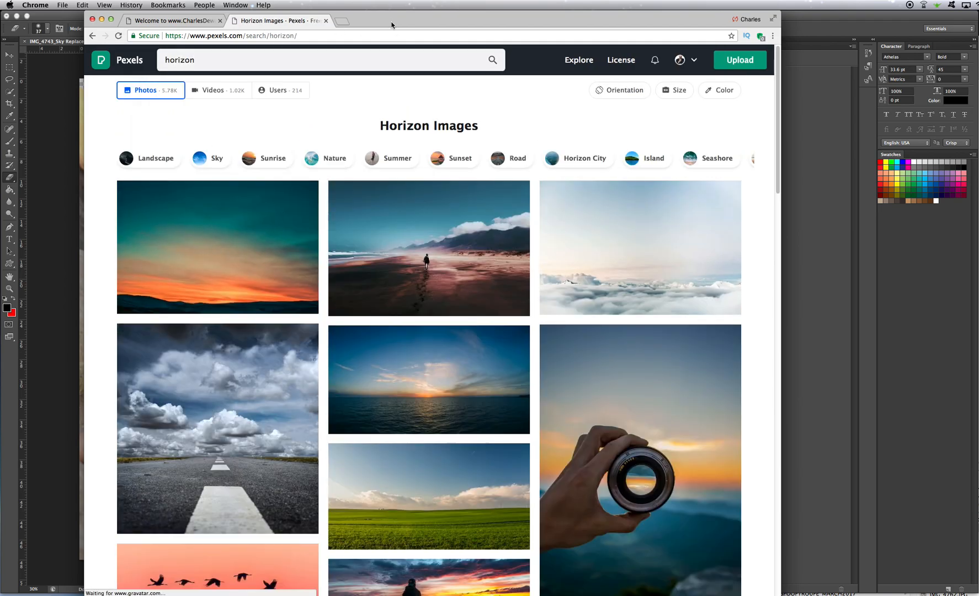
pyautogui.moveTo(393, 23); pyautogui.dragTo(433, 28)
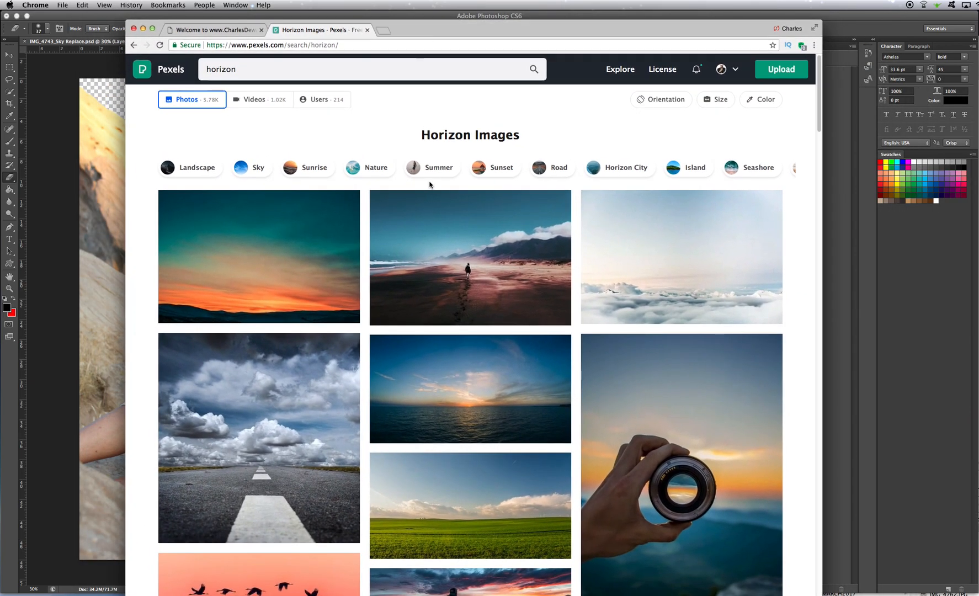
# Examine the first horizon photos and compare them with the portrait cut-out in Photoshop to judge which sky would suit it
pyautogui.scroll(-3, 469, 326)
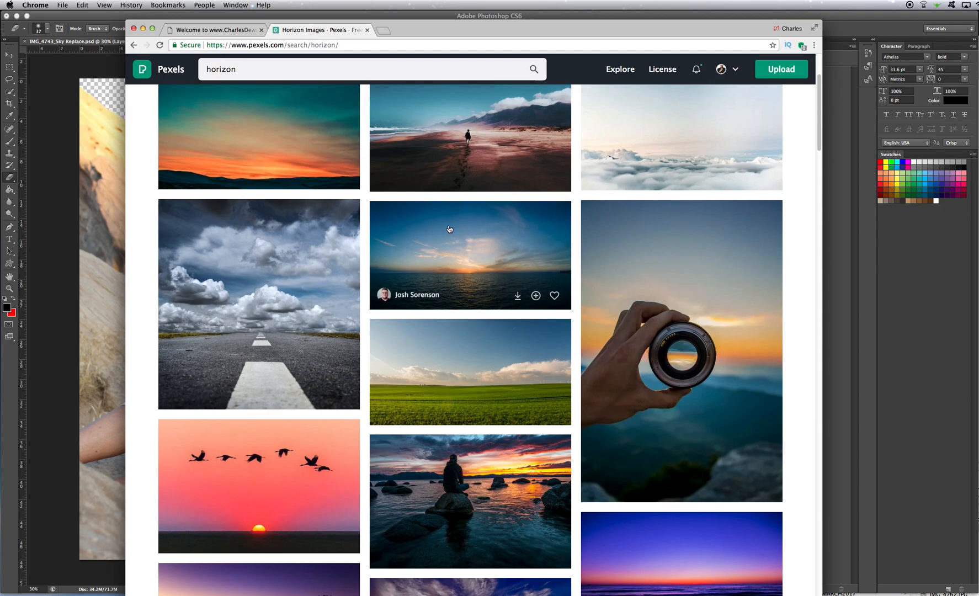
pyautogui.scroll(-2, 490, 258)
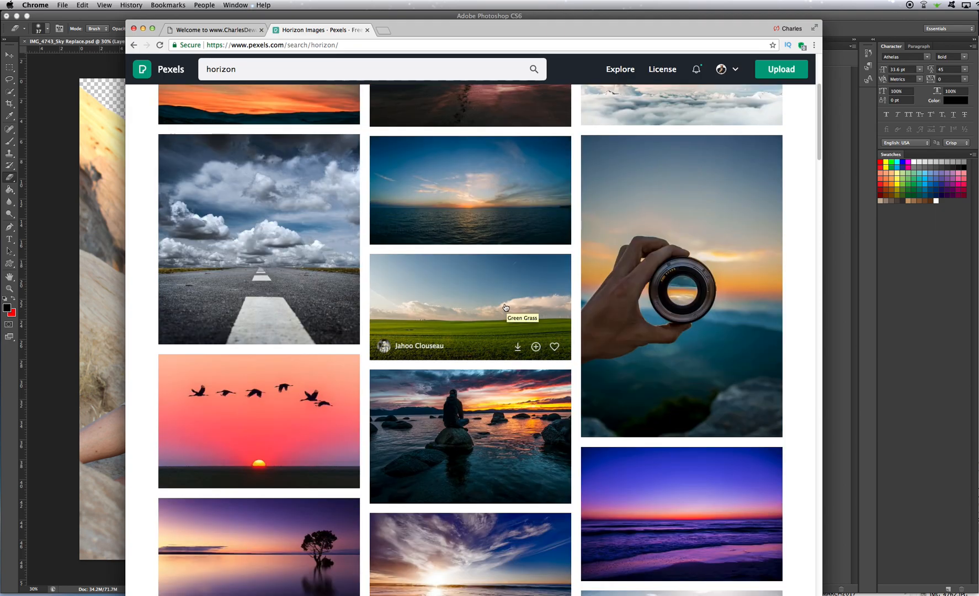
pyautogui.scroll(-3, 495, 301)
pyautogui.scroll(-1, 491, 303)
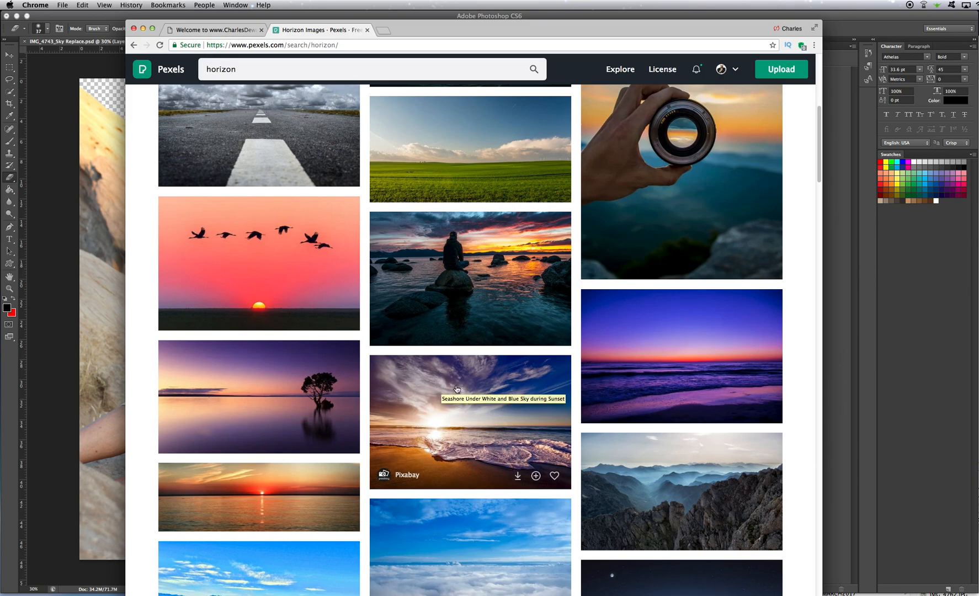
pyautogui.scroll(-5, 426, 429)
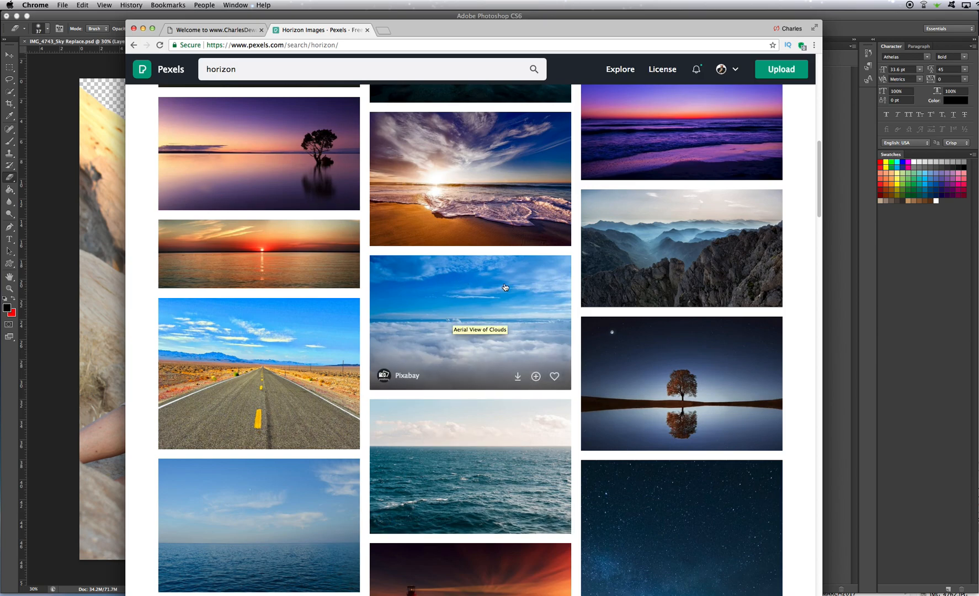
pyautogui.scroll(-1, 470, 349)
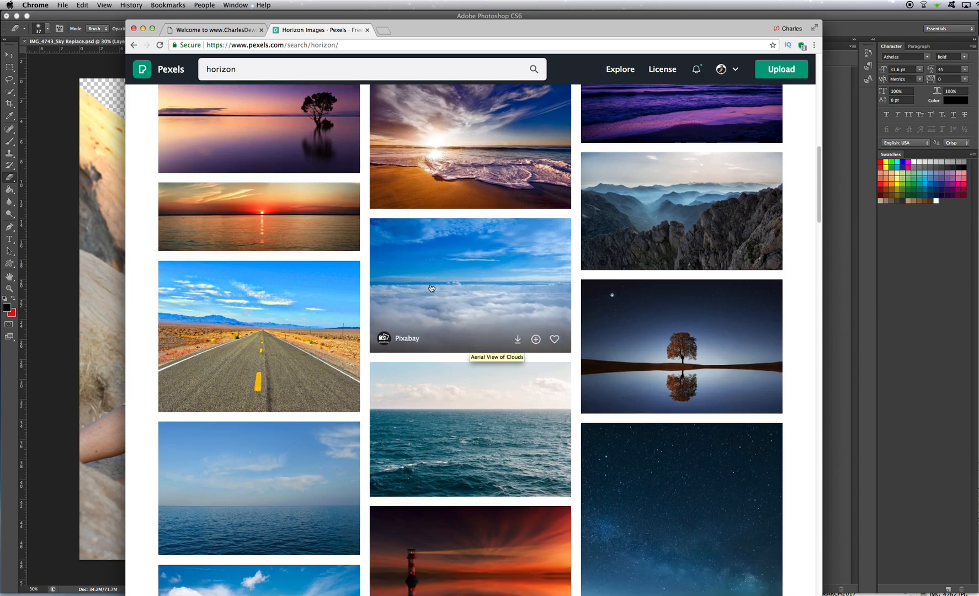
pyautogui.moveTo(405, 25); pyautogui.dragTo(465, 26)
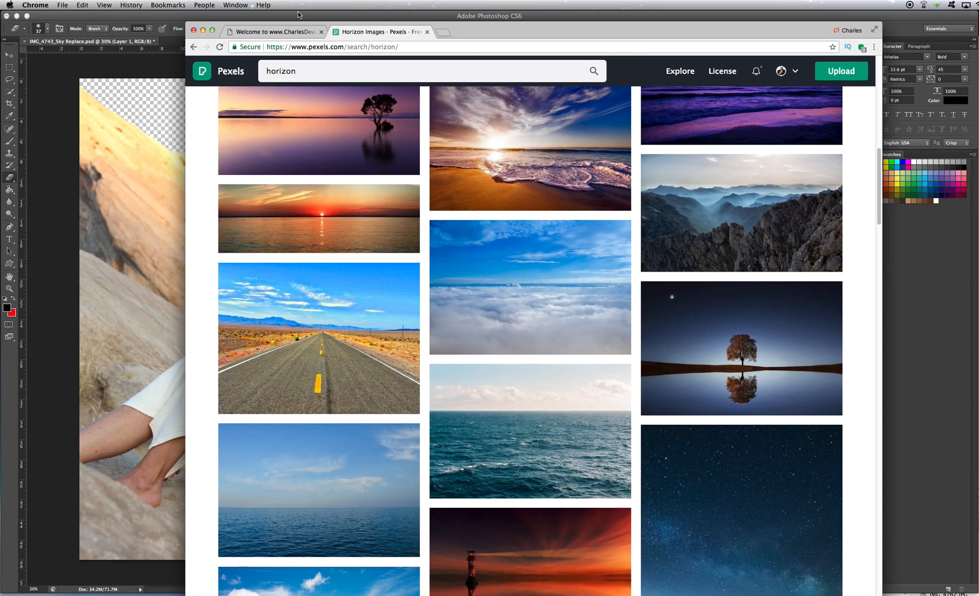
pyautogui.click(299, 12)
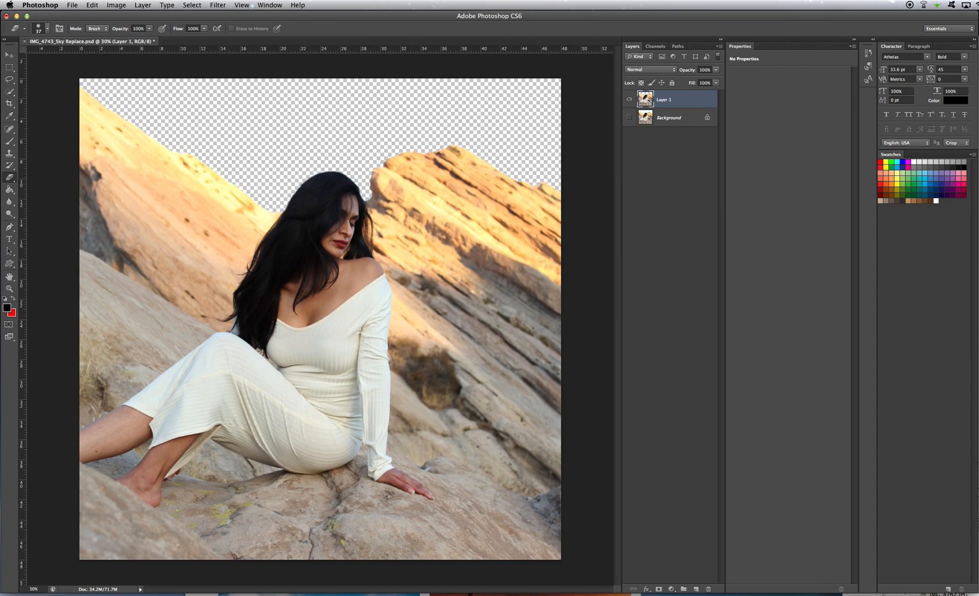
pyautogui.press('super+Tab')
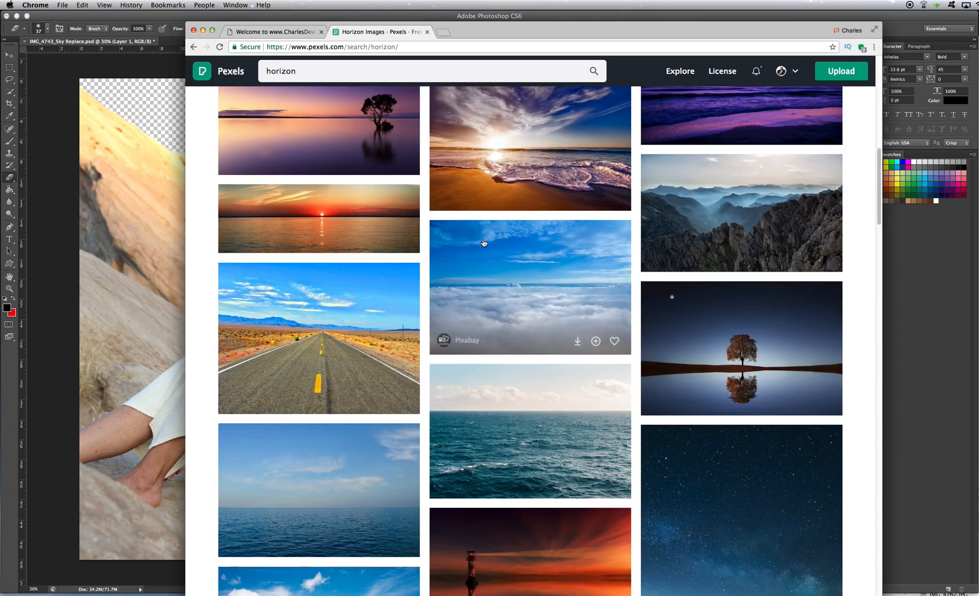
# Examine more horizon photos further down the results and check the portrait's sky gap again before returning to Chrome
pyautogui.scroll(-3, 434, 190)
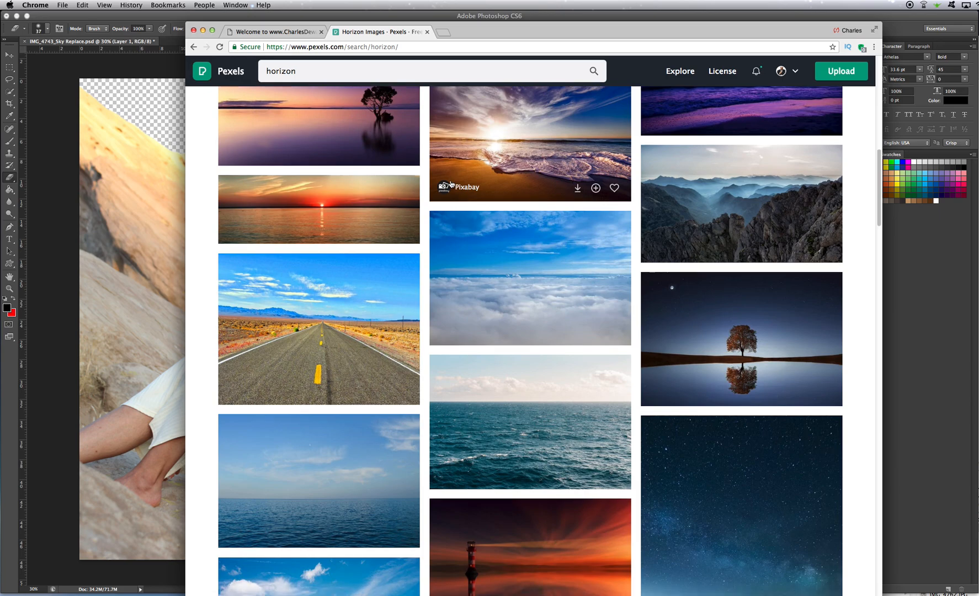
pyautogui.scroll(-1, 434, 190)
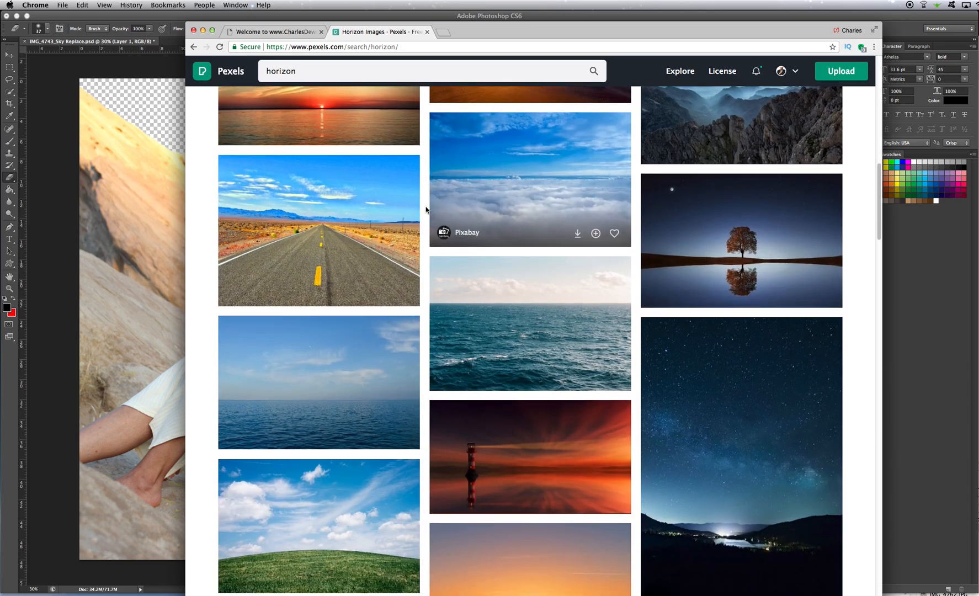
pyautogui.scroll(-5, 350, 349)
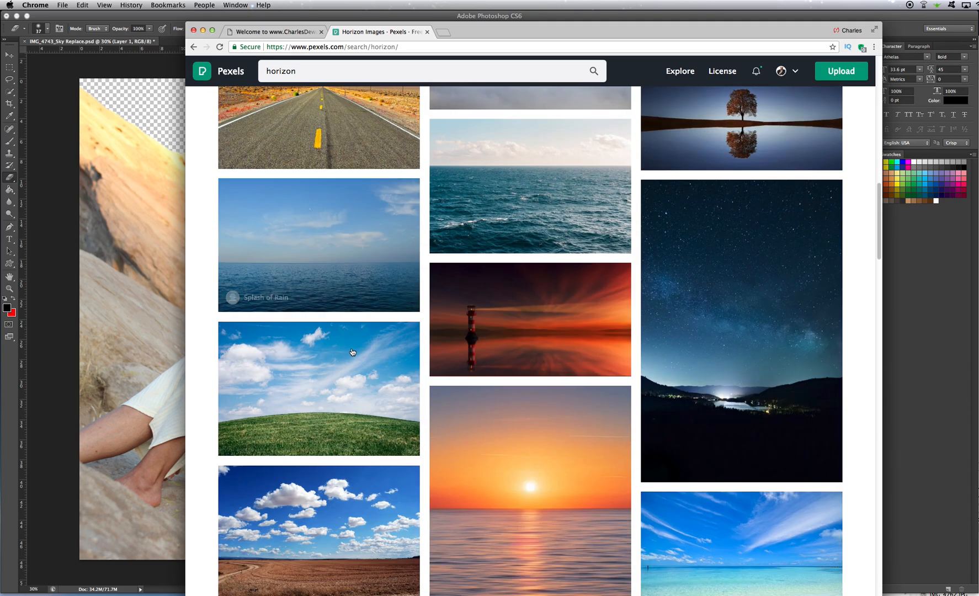
pyautogui.scroll(-6, 360, 368)
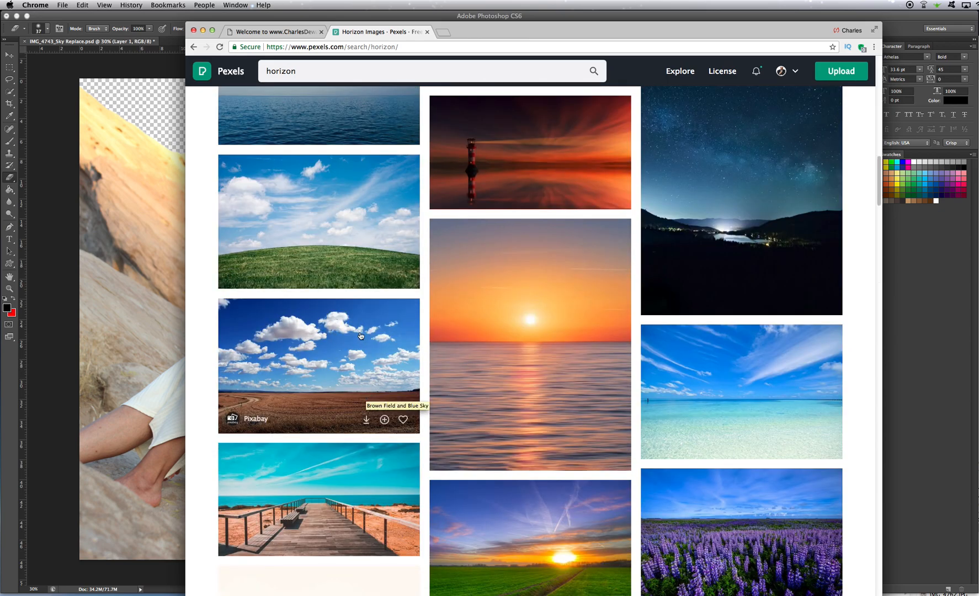
pyautogui.scroll(-10, 596, 458)
pyautogui.scroll(-10, 488, 371)
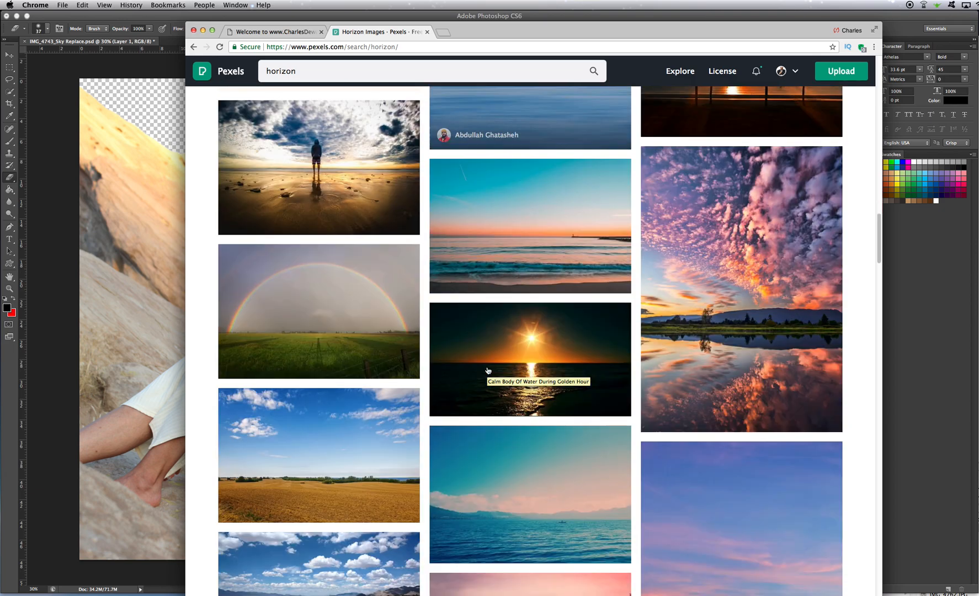
pyautogui.scroll(1, 488, 371)
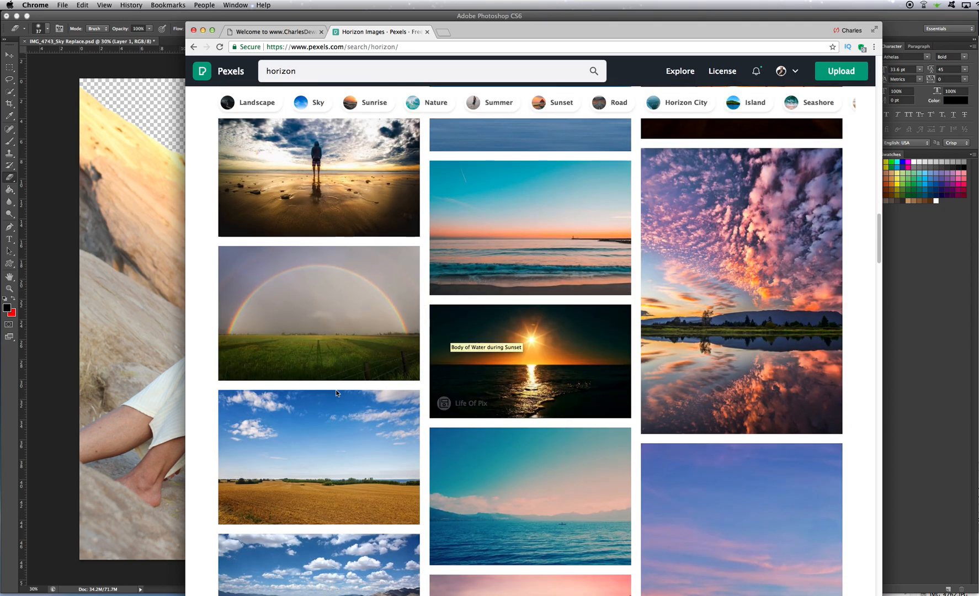
pyautogui.click(41, 230)
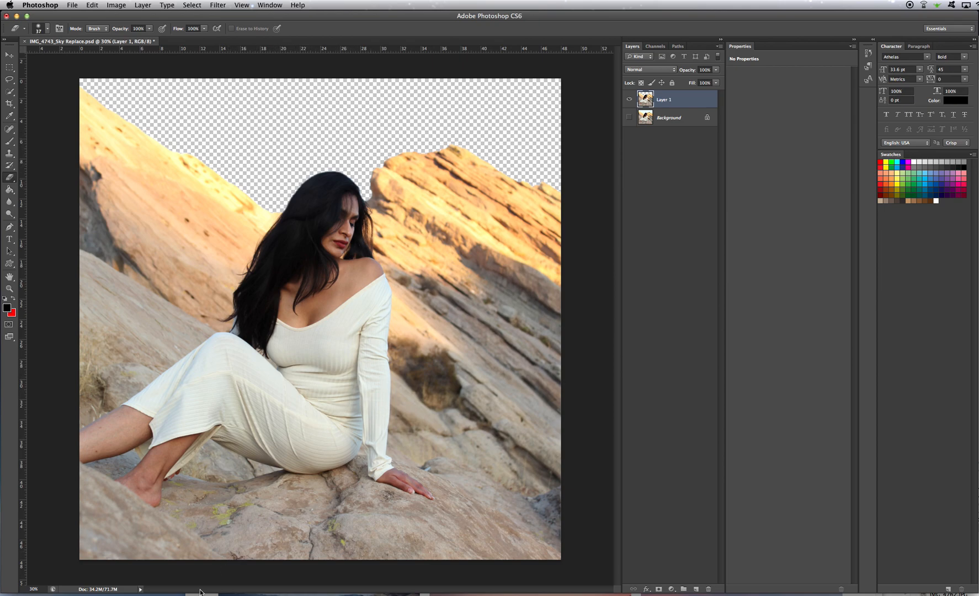
pyautogui.press('super+Tab')
pyautogui.moveTo(463, 32); pyautogui.dragTo(460, 3)
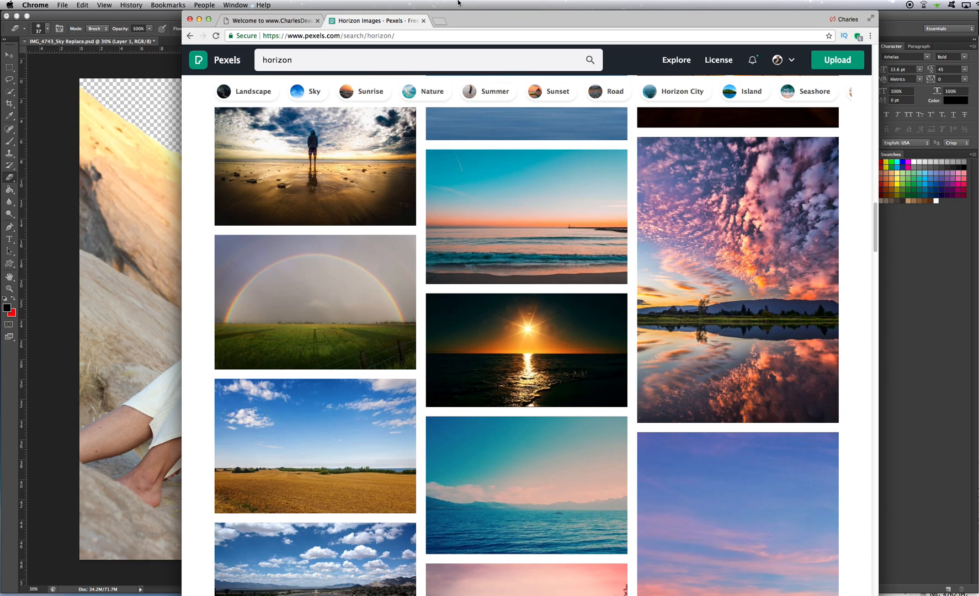
# Download the golden field, brown field and green grass field photos with blue cloudy skies from the horizon results
pyautogui.moveTo(305, 459)
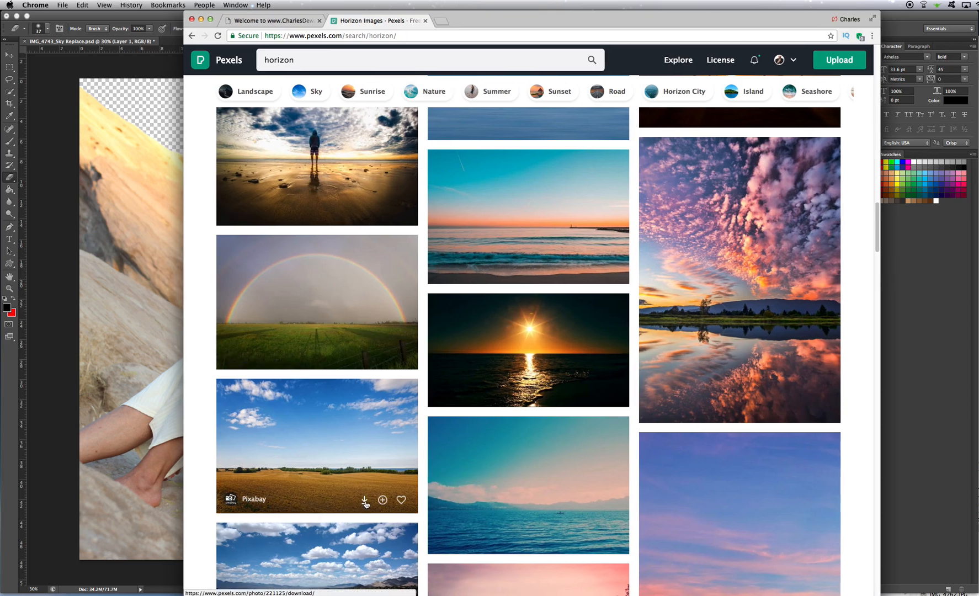
pyautogui.scroll(7, 380, 473)
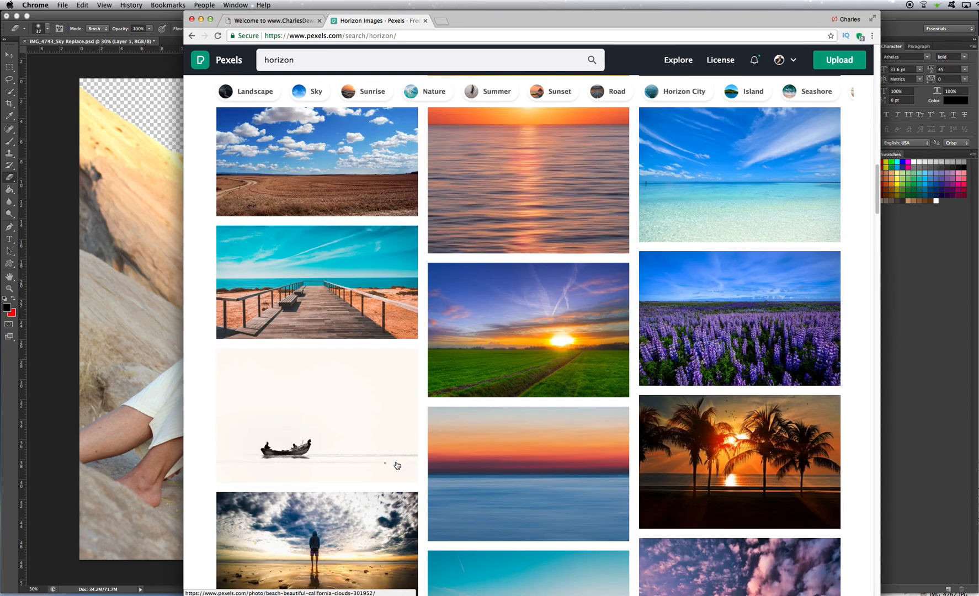
pyautogui.scroll(2, 397, 465)
pyautogui.moveTo(360, 256)
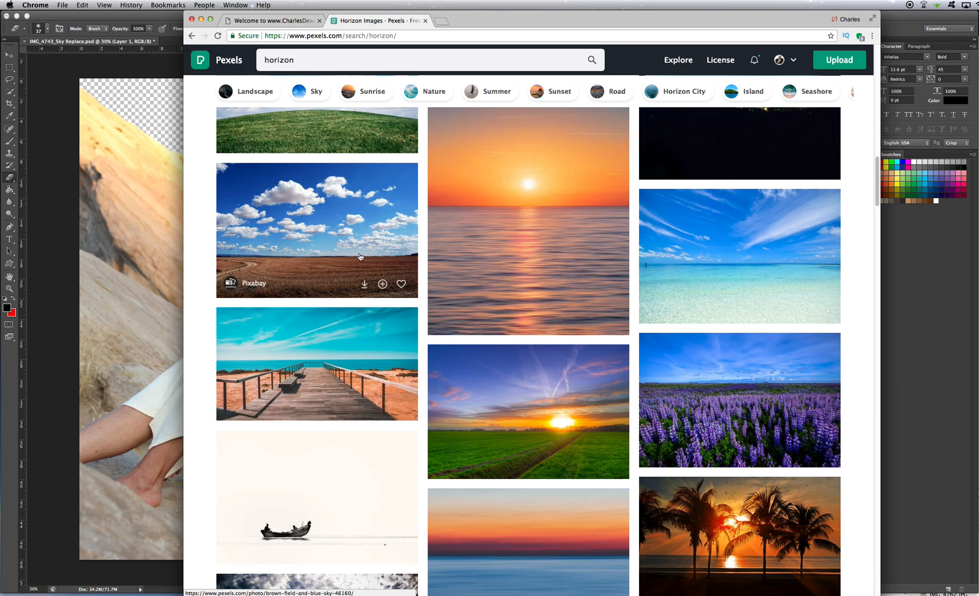
pyautogui.scroll(5, 403, 315)
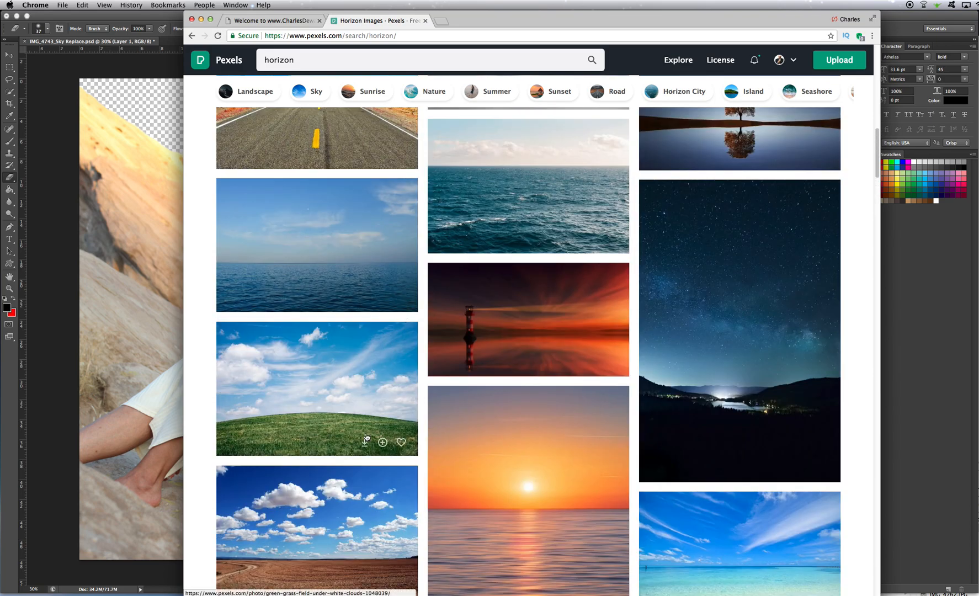
pyautogui.moveTo(365, 444)
pyautogui.scroll(7, 364, 444)
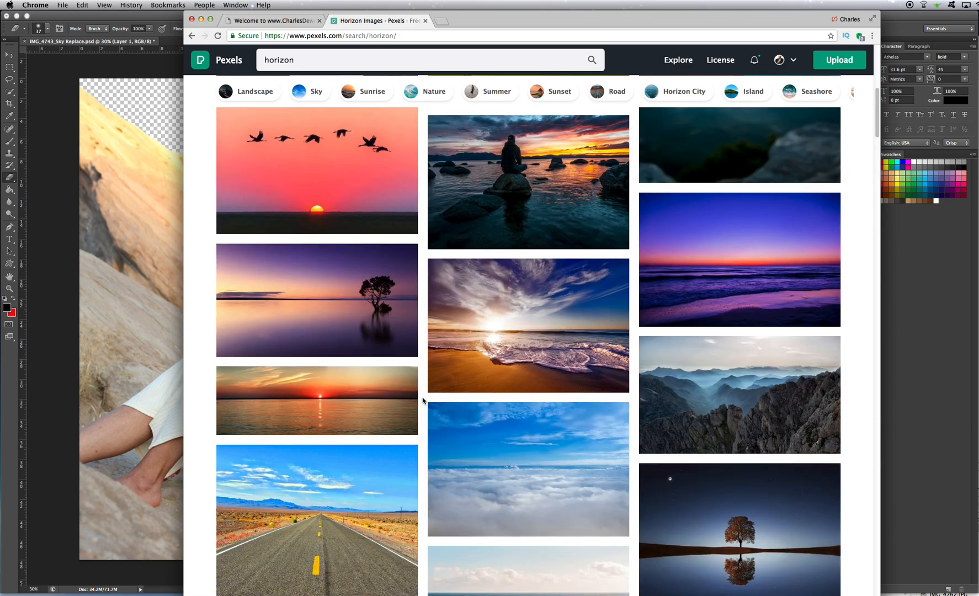
pyautogui.scroll(-5, 359, 461)
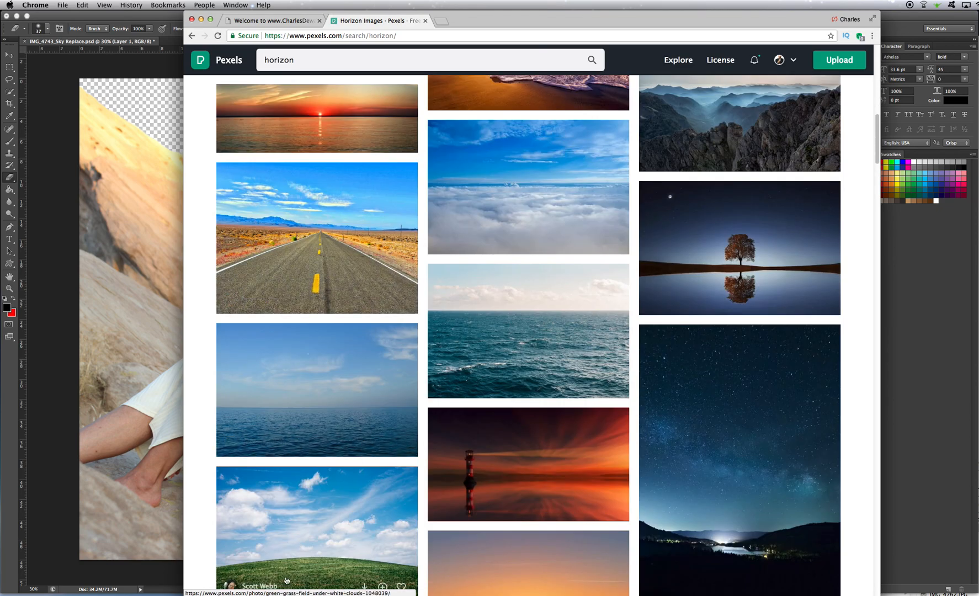
# Reveal the downloaded photos in Finder's Downloads folder and minimize Chrome so the portrait document is exposed
pyautogui.click(284, 595)
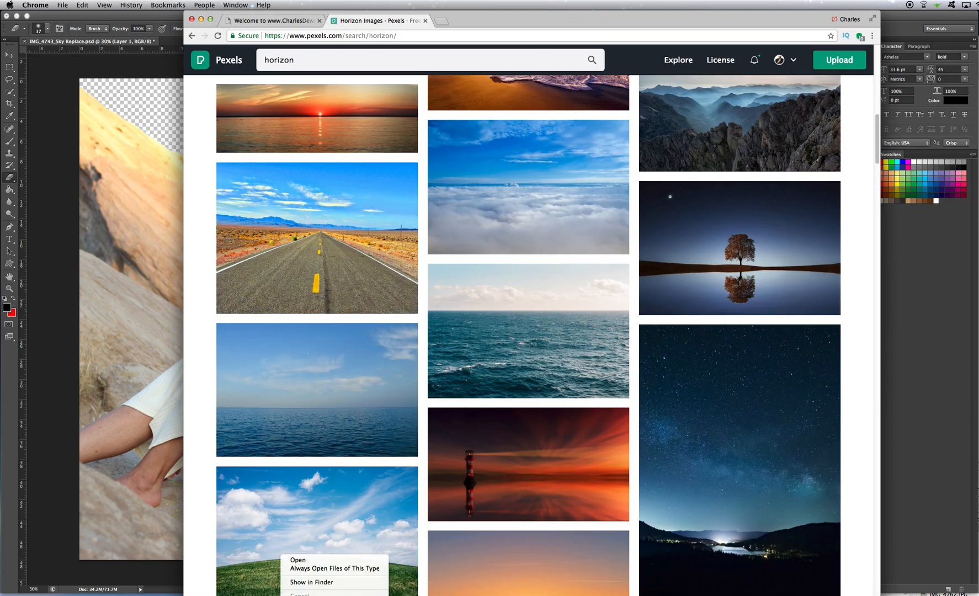
pyautogui.click(314, 583)
pyautogui.moveTo(76, 31); pyautogui.dragTo(732, 29)
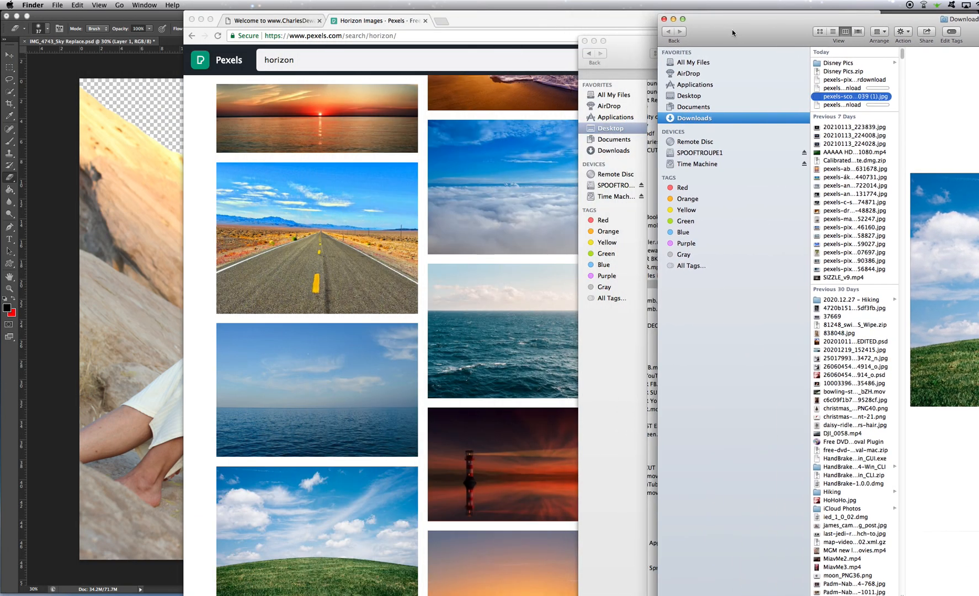
pyautogui.click(201, 19)
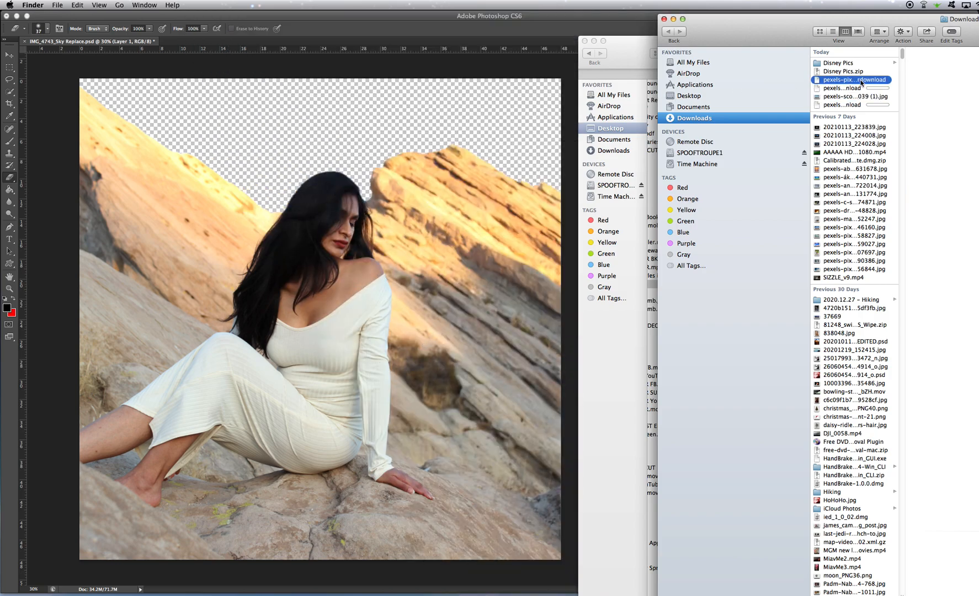
# Place the downloaded brown field photo, pexels-pixabay-46160 (1), into the portrait document in Photoshop as a new layer
pyautogui.click(818, 89)
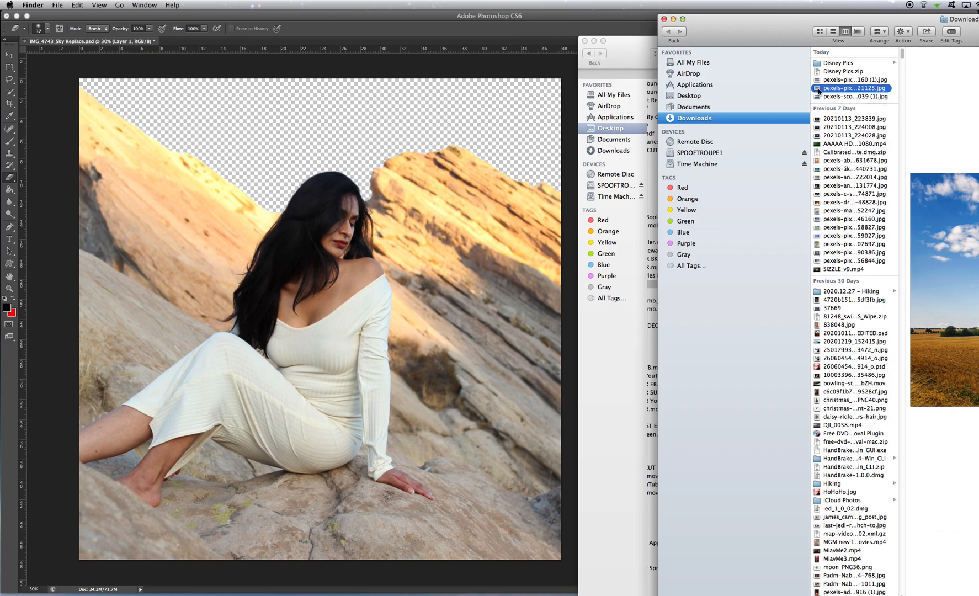
pyautogui.click(818, 80)
pyautogui.moveTo(819, 80); pyautogui.dragTo(337, 164)
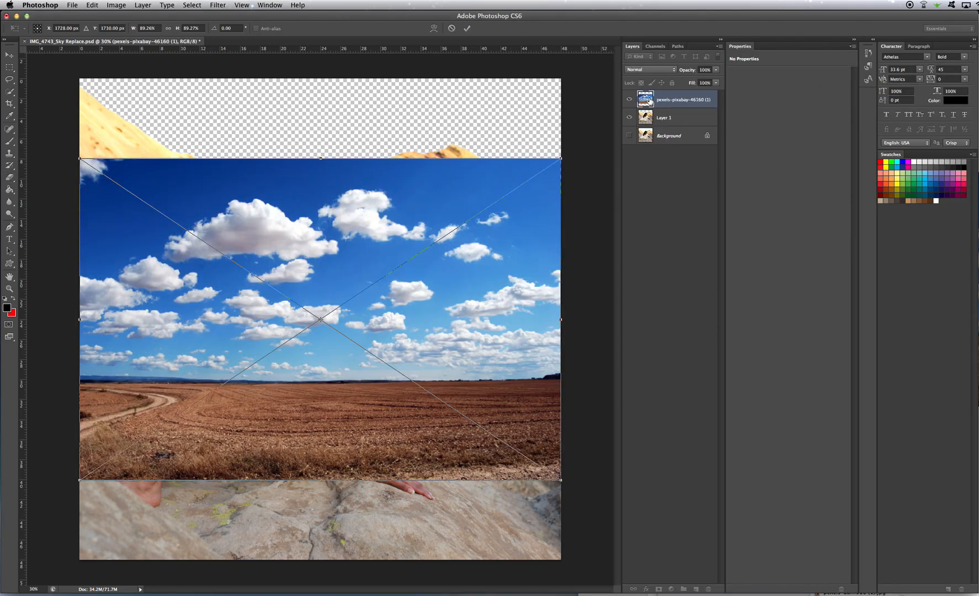
pyautogui.press('Return')
pyautogui.press('e')
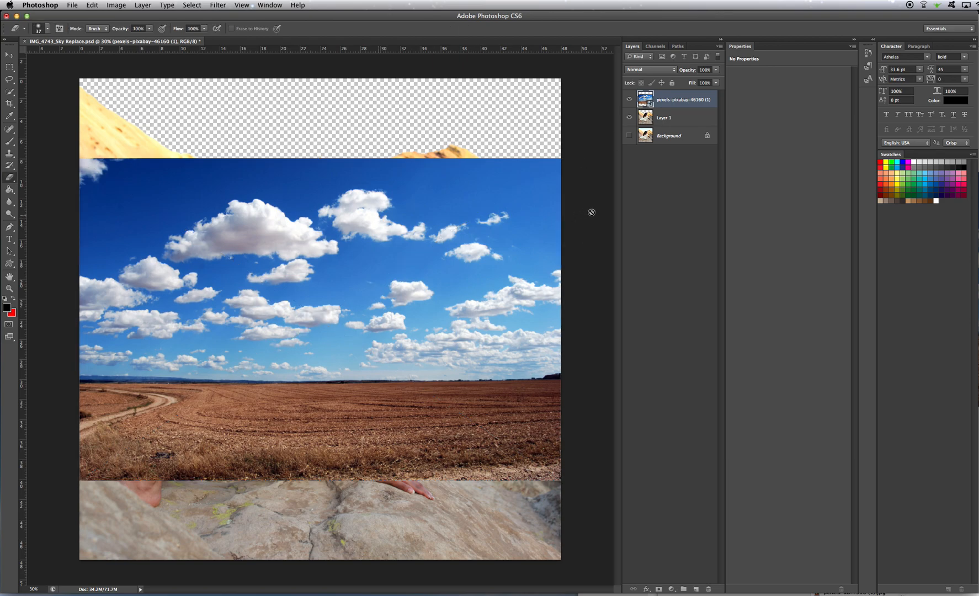
# Move the pexels-pixabay-46160 (1) layer below Layer 1 and shift the photo up until its clouds fill the gap above the rocks
pyautogui.moveTo(645, 102); pyautogui.dragTo(657, 126)
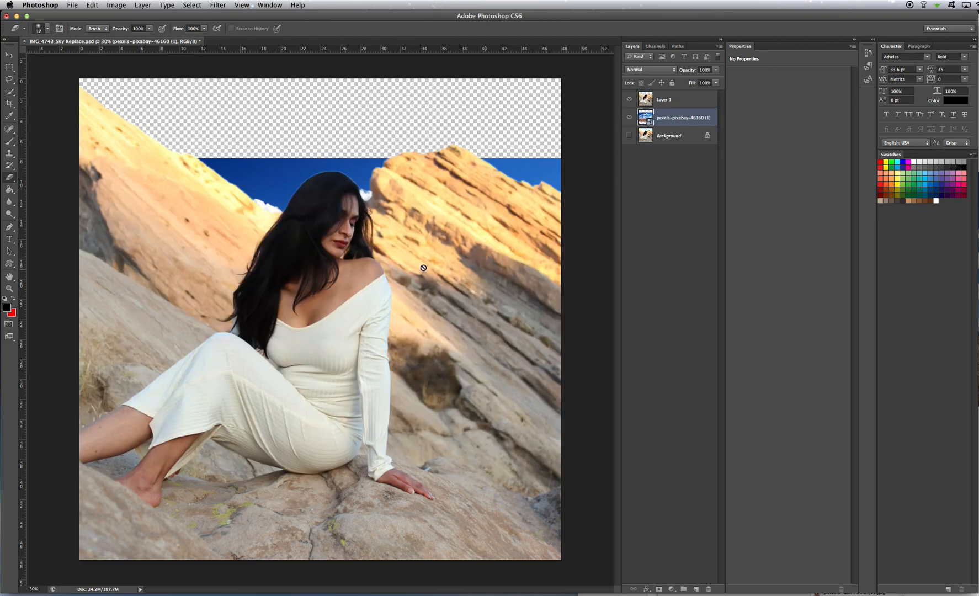
pyautogui.press('v')
pyautogui.moveTo(375, 173); pyautogui.dragTo(360, 91)
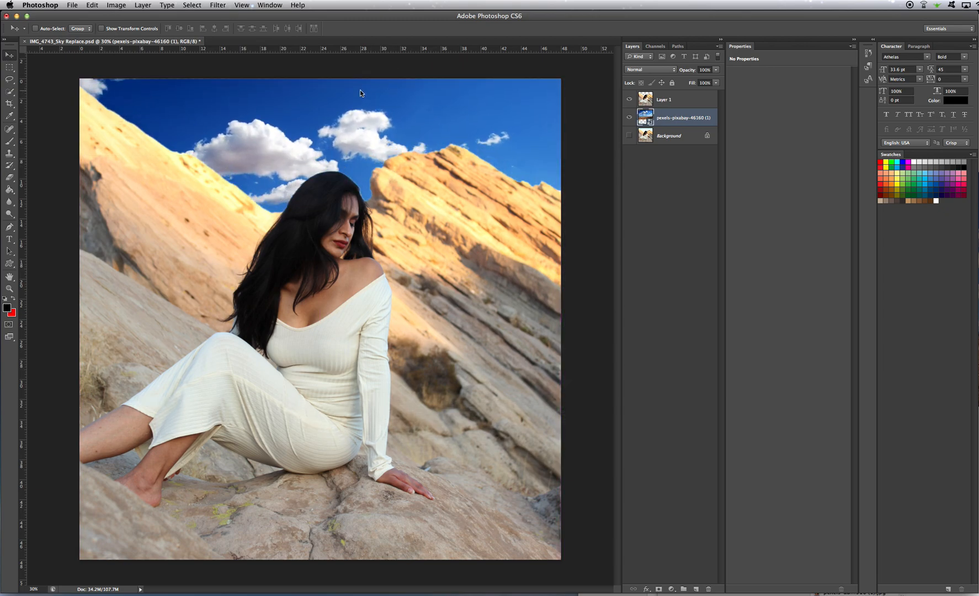
pyautogui.moveTo(304, 113); pyautogui.dragTo(322, 104)
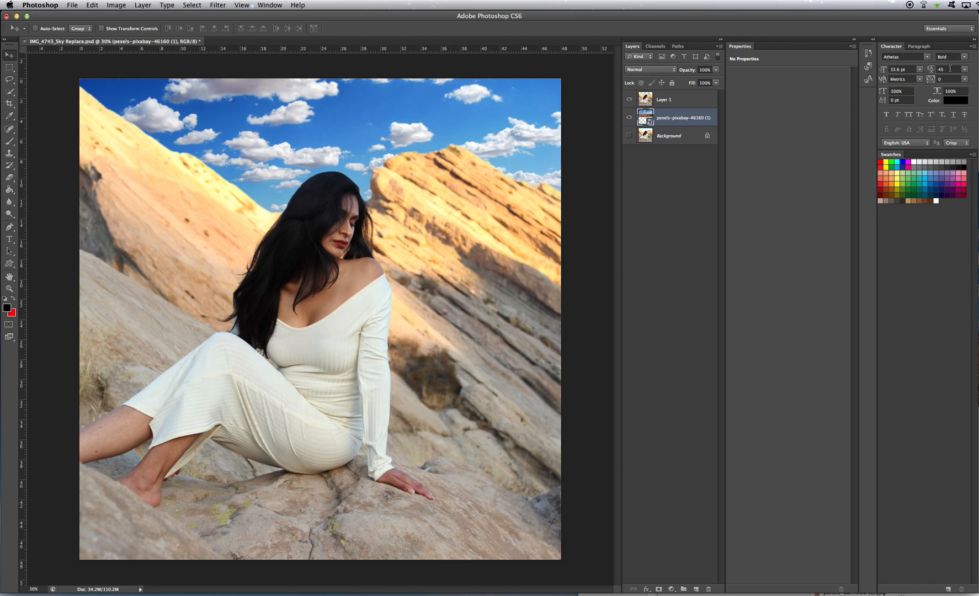
# Try placing the downloaded pexels-pixabay-221125.jpg photo as the sky, shift it up, and cancel the placement
pyautogui.press('super+Tab')
pyautogui.moveTo(860, 90); pyautogui.dragTo(836, 88)
pyautogui.click(840, 81)
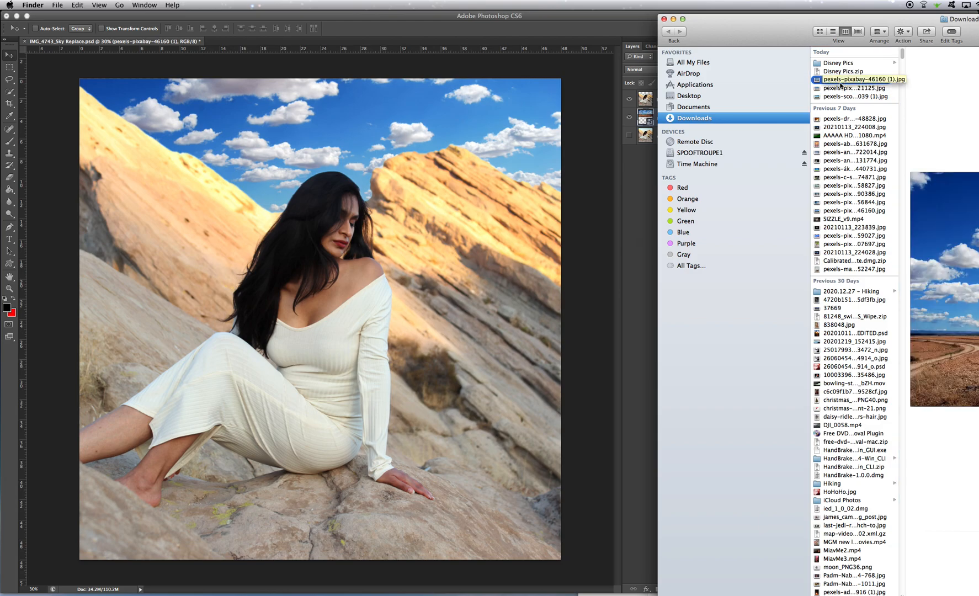
pyautogui.moveTo(841, 91); pyautogui.dragTo(407, 165)
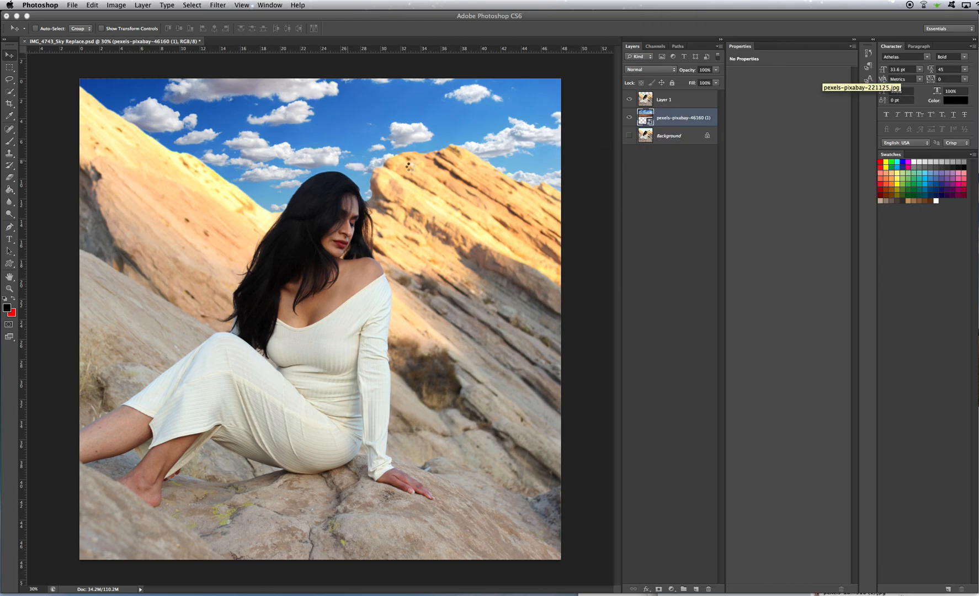
pyautogui.moveTo(373, 212); pyautogui.dragTo(381, 145)
pyautogui.press('Escape')
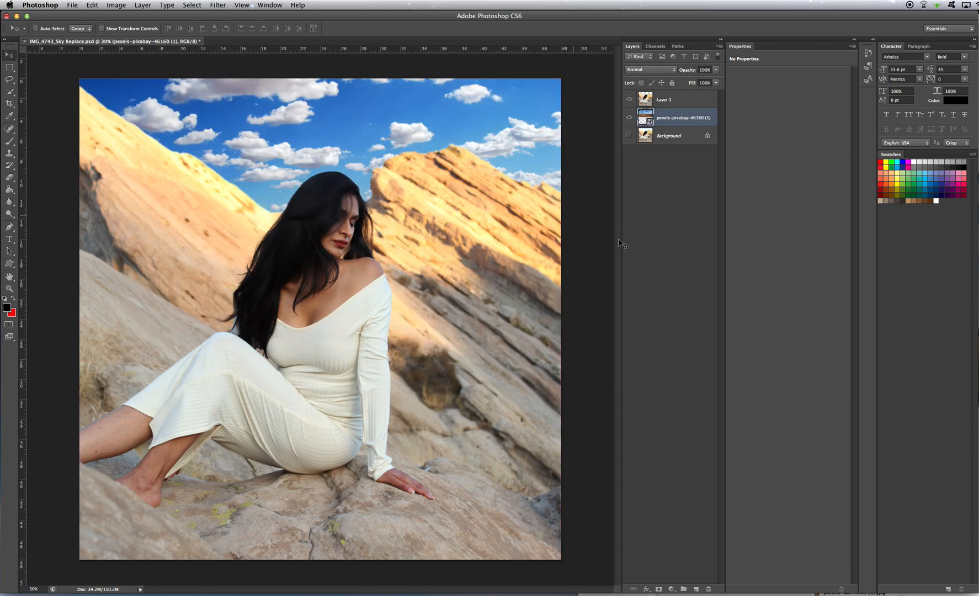
# Try placing the downloaded pexels-scott-webb-1048039 (1) photo as the sky, shift it up, and cancel the placement
pyautogui.press('super+Tab')
pyautogui.click(873, 96)
pyautogui.moveTo(843, 99); pyautogui.dragTo(475, 178)
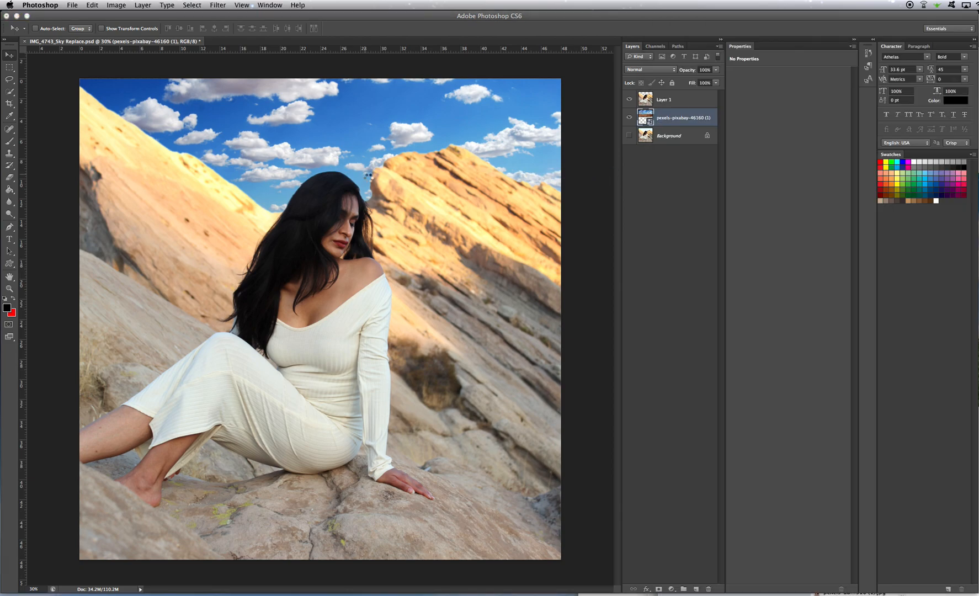
pyautogui.moveTo(383, 124); pyautogui.dragTo(379, 84)
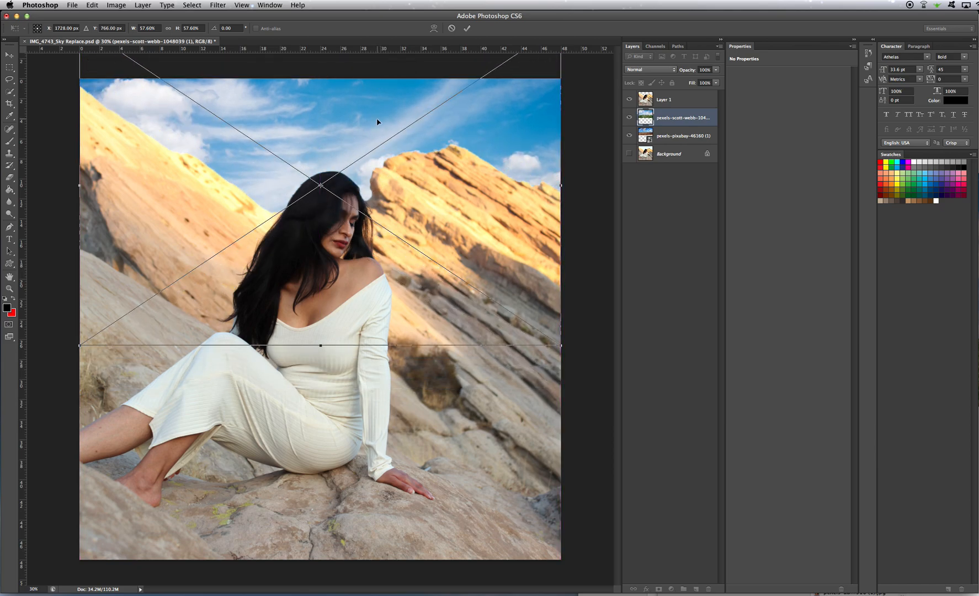
pyautogui.press('Escape')
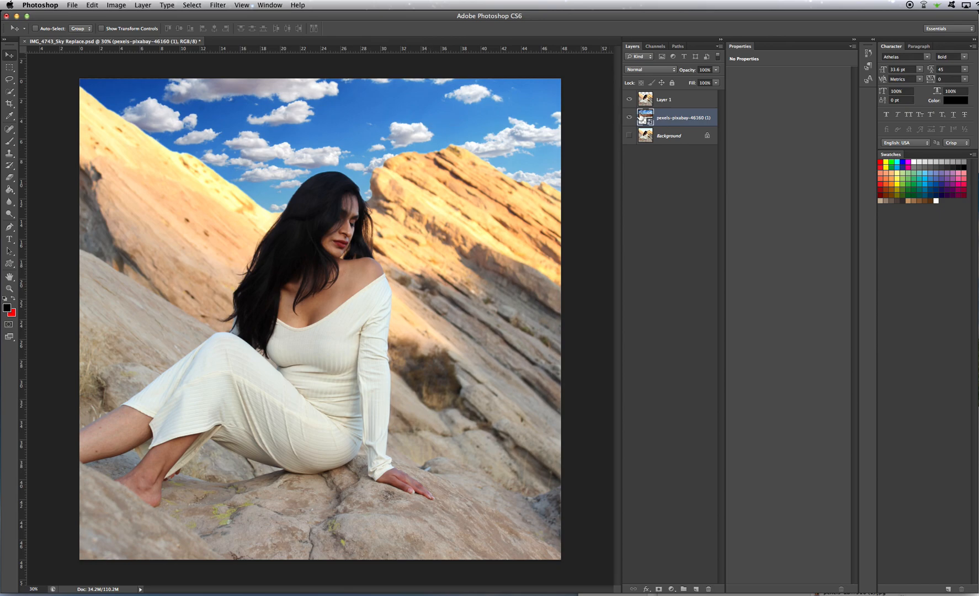
# Replace the pexels-pixabay-46160 (1) smart object with a pixel copy on its own layer and shift the sky up to fill the gap above the rocks
pyautogui.keyDown('super'); pyautogui.click(651, 120); pyautogui.keyUp('super')
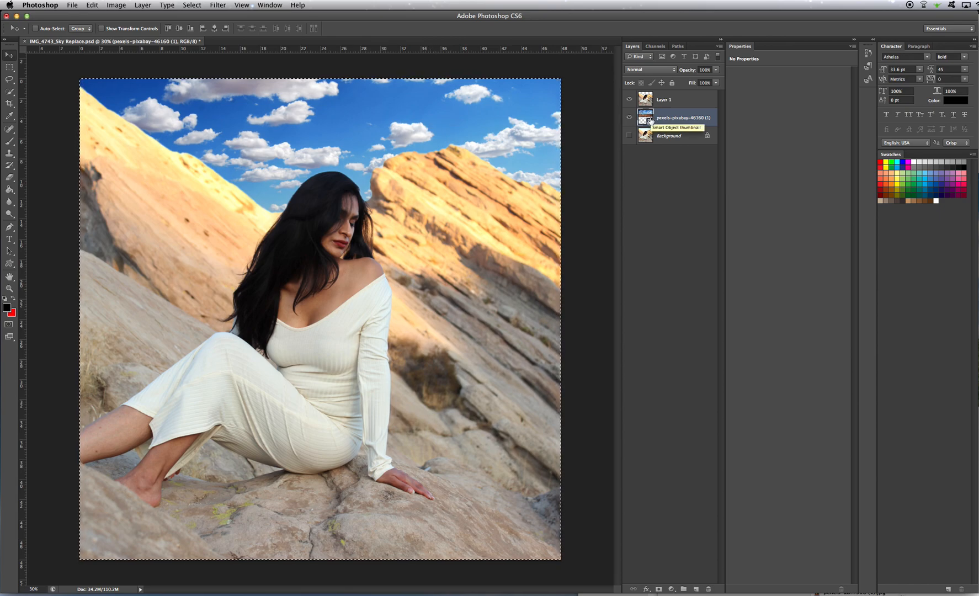
pyautogui.press('super+j')
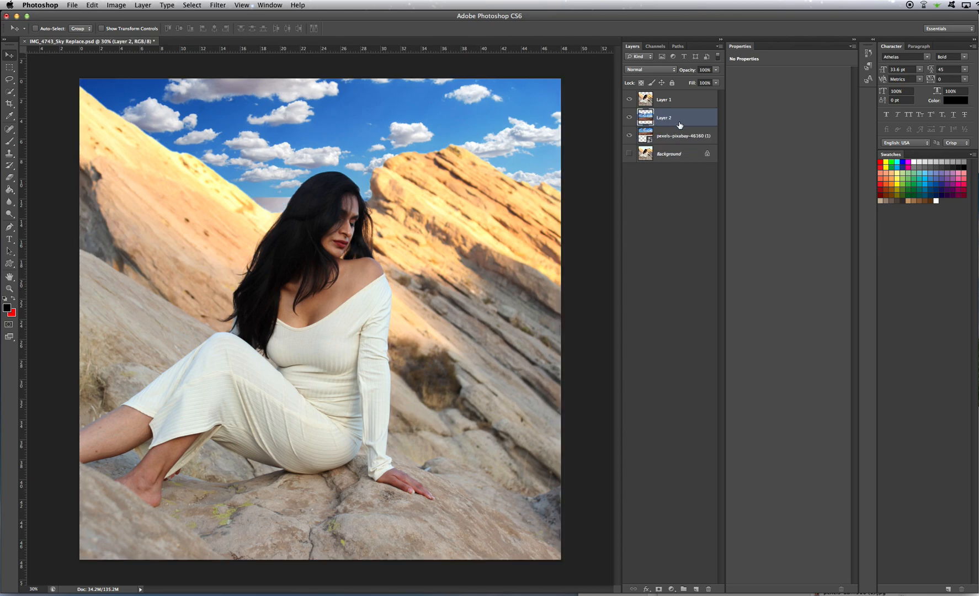
pyautogui.click(674, 137)
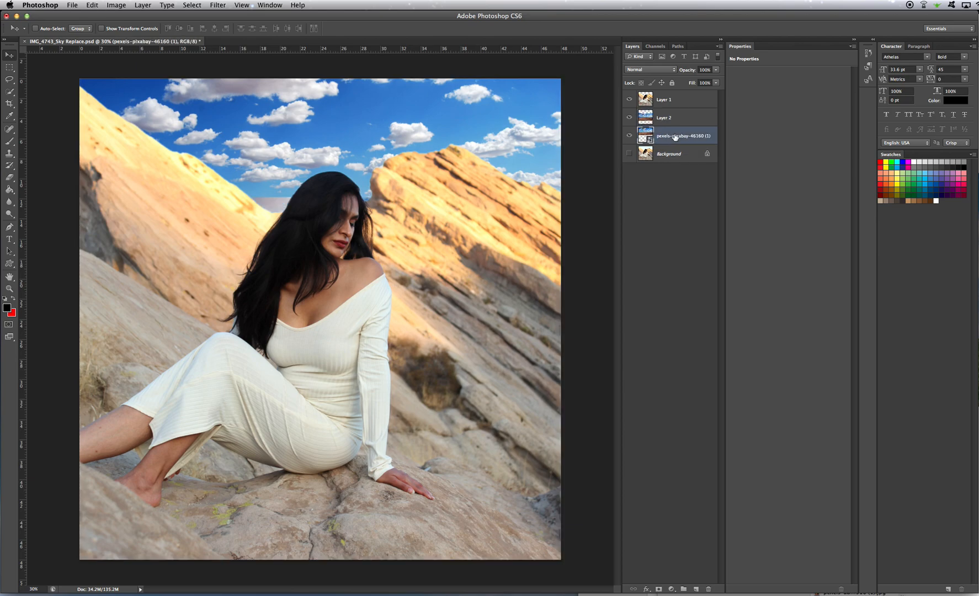
pyautogui.press('Delete')
pyautogui.click(674, 122)
pyautogui.moveTo(289, 237); pyautogui.dragTo(326, 125)
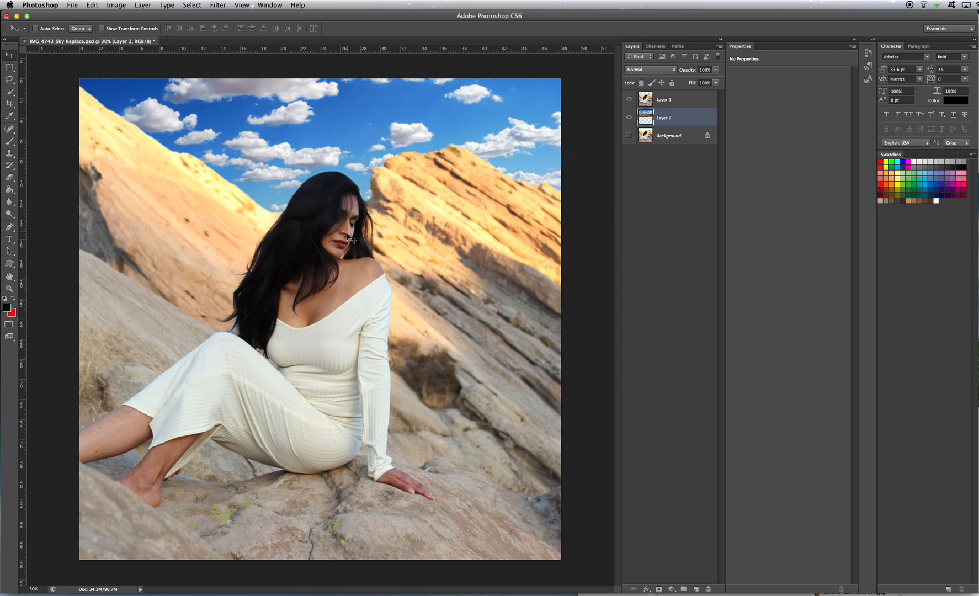
# Apply Smart Sharpen to Layer 1 with an amount of 45% and a radius of 1.4 px
pyautogui.click(668, 101)
pyautogui.click(217, 5)
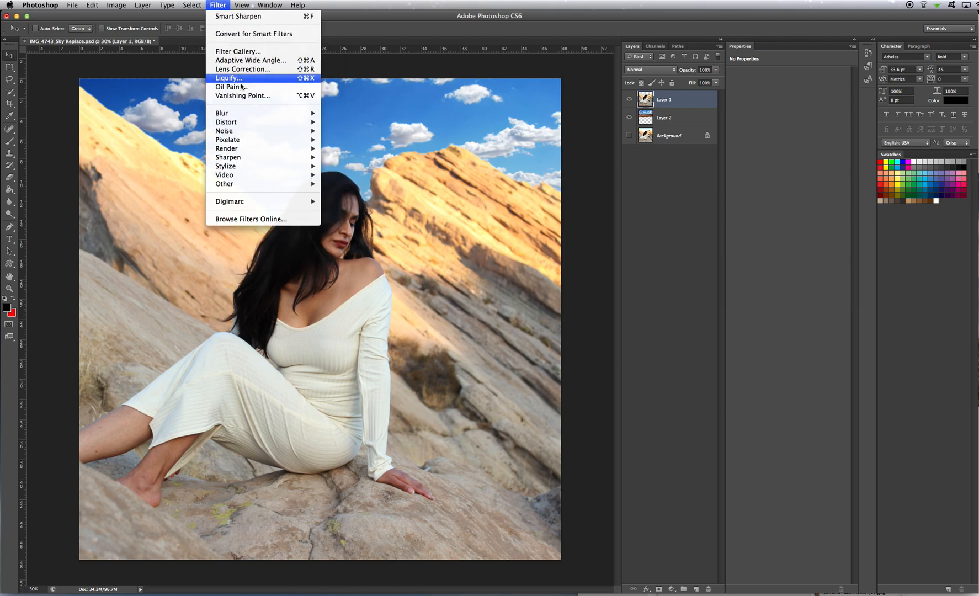
pyautogui.moveTo(262, 151)
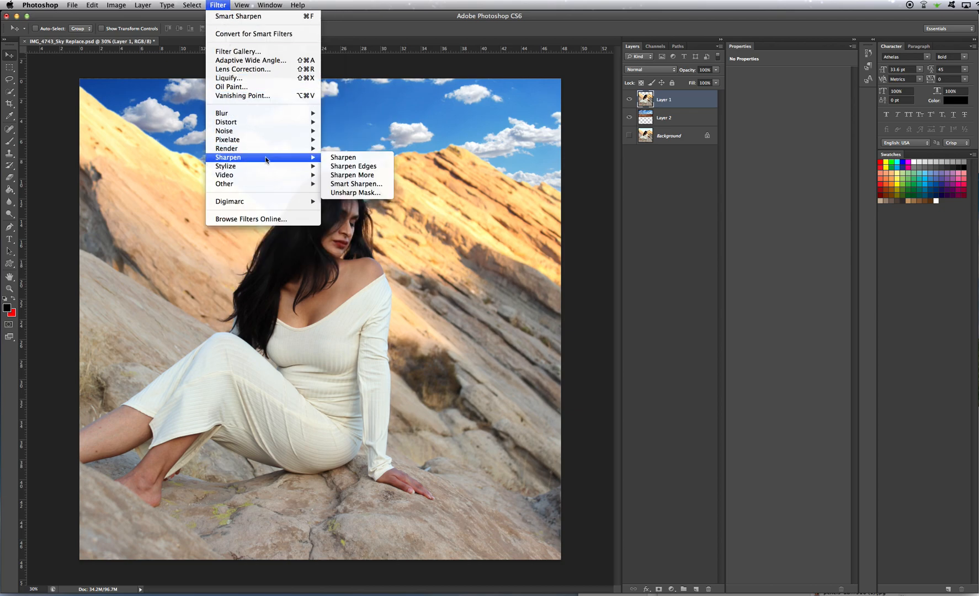
pyautogui.click(358, 185)
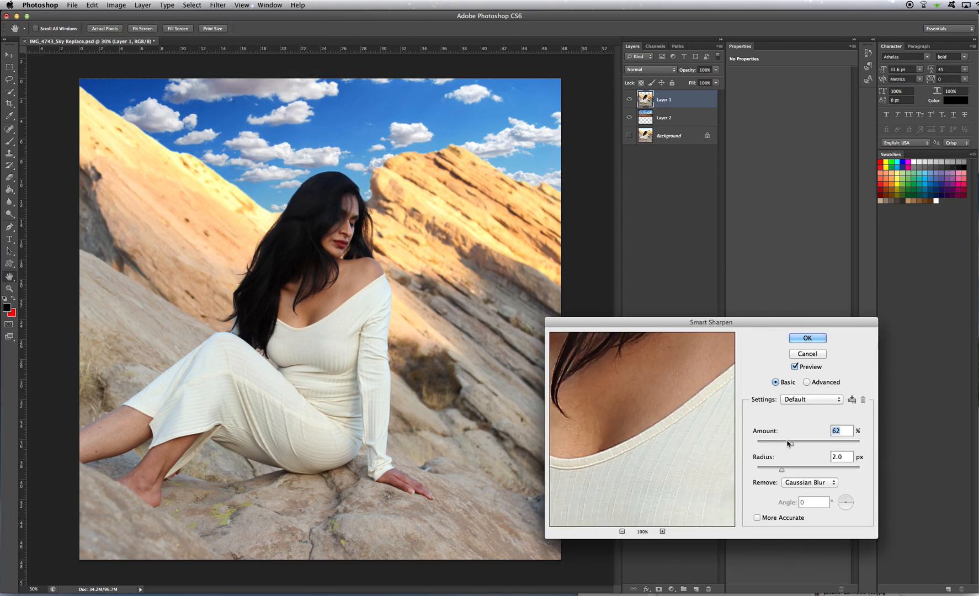
pyautogui.moveTo(675, 396); pyautogui.dragTo(641, 455)
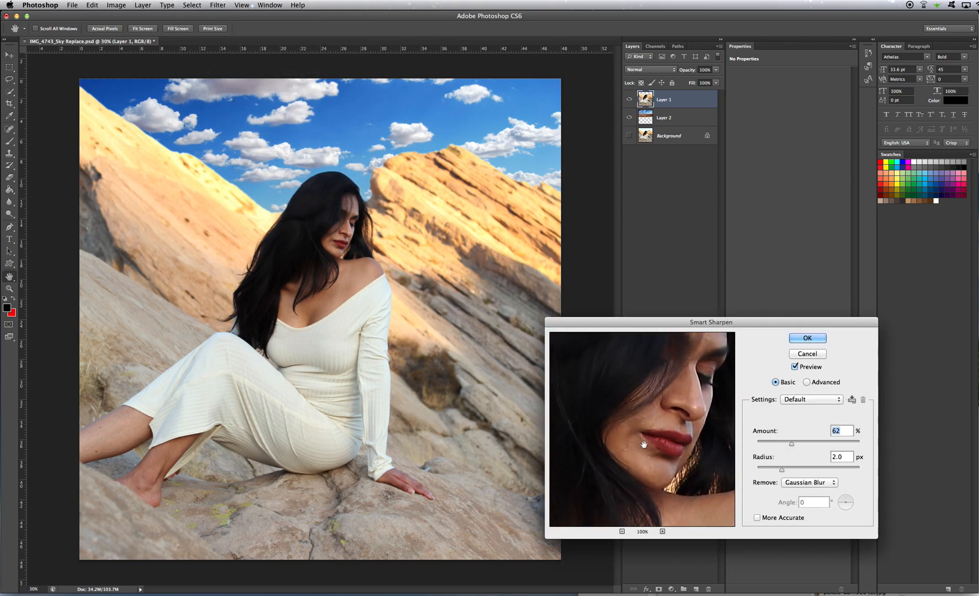
pyautogui.moveTo(792, 443)
pyautogui.mouseDown()
pyautogui.moveTo(775, 470)
pyautogui.moveTo(753, 442)
pyautogui.moveTo(757, 470)
pyautogui.moveTo(773, 441)
pyautogui.moveTo(778, 469)
pyautogui.moveTo(781, 446)
pyautogui.mouseUp()
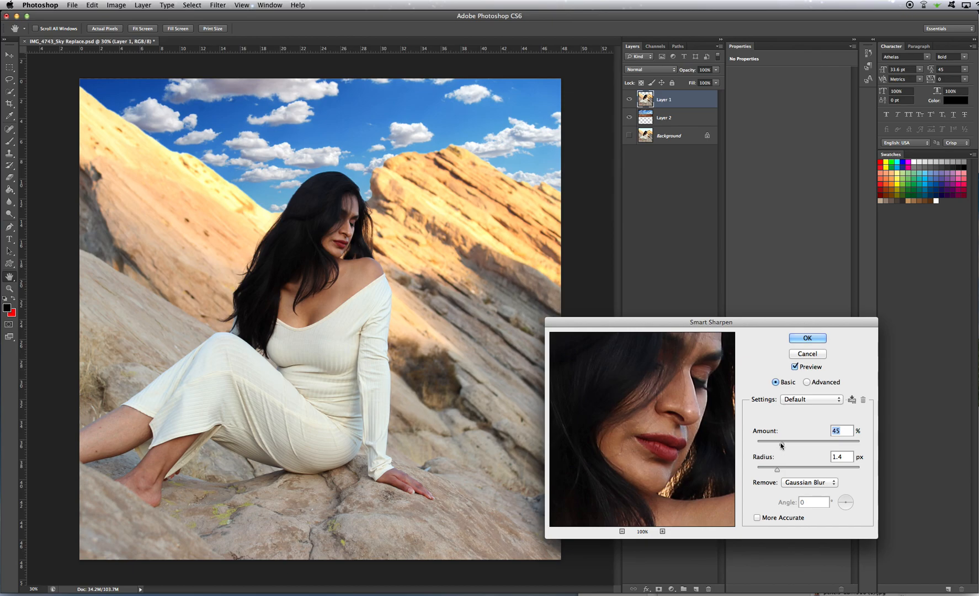
pyautogui.click(808, 339)
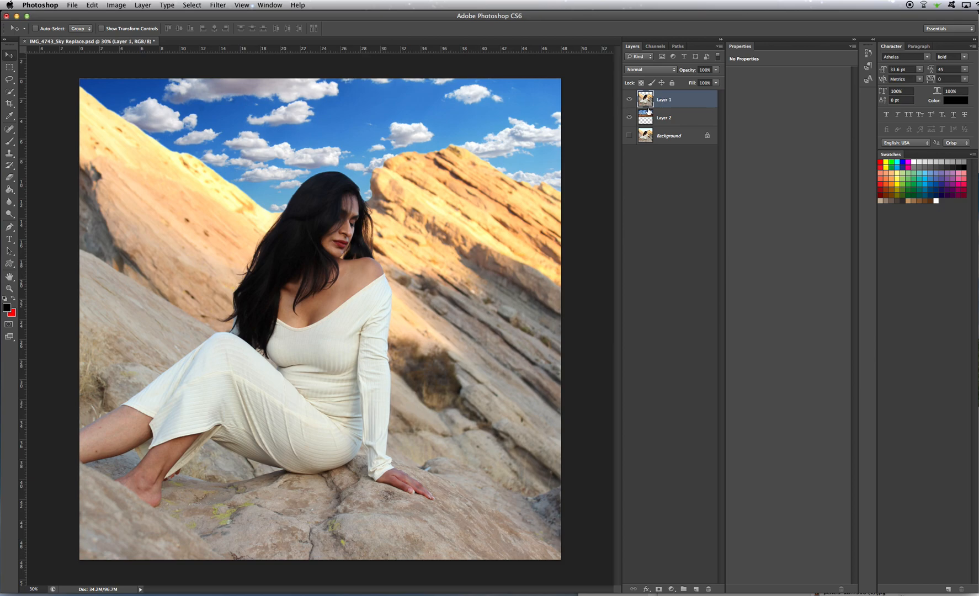
# Soften the sky on Layer 2 with a Gaussian Blur of 3.8 pixels radius, checking a cloud edge in the preview
pyautogui.click(678, 118)
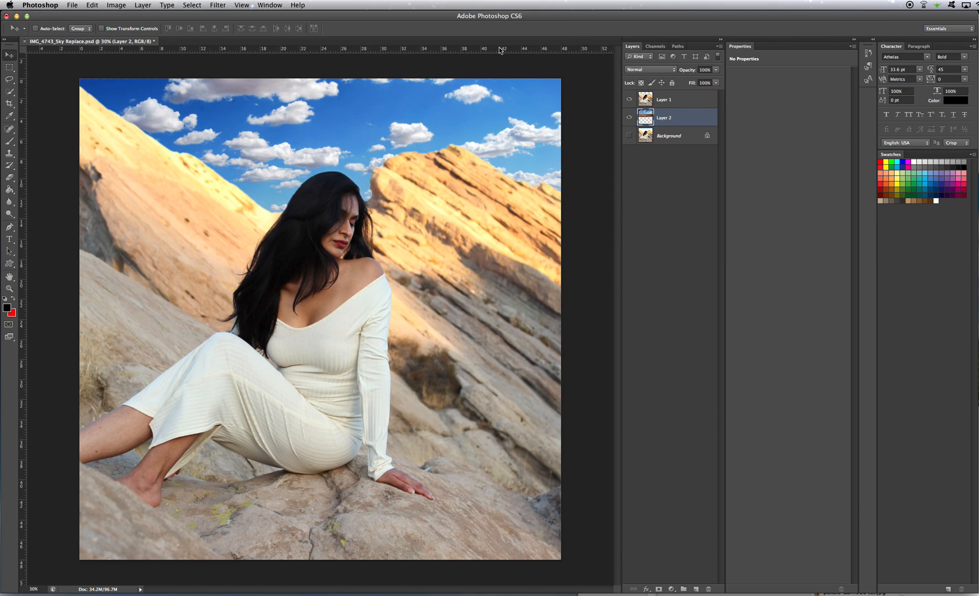
pyautogui.click(218, 5)
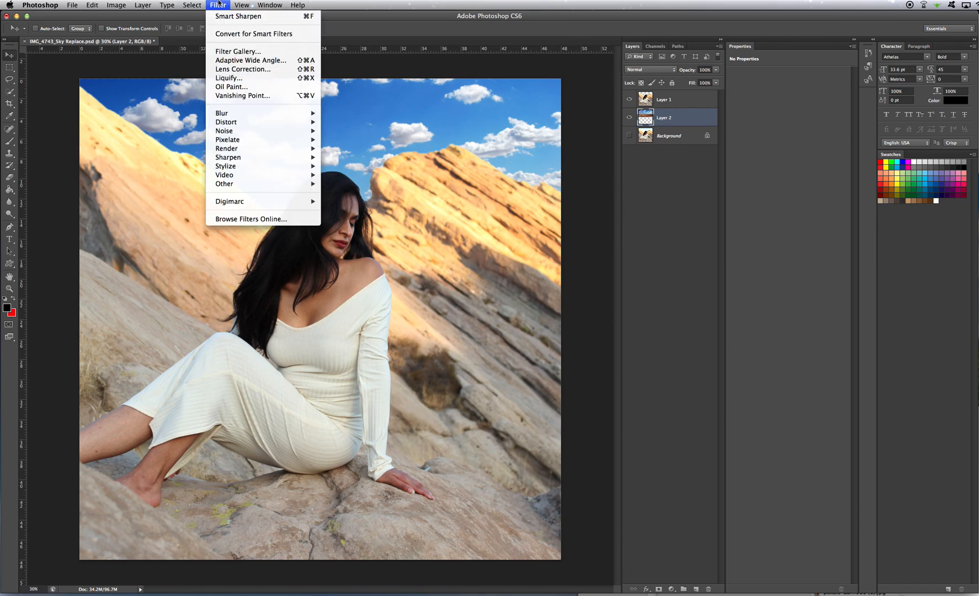
pyautogui.moveTo(259, 113)
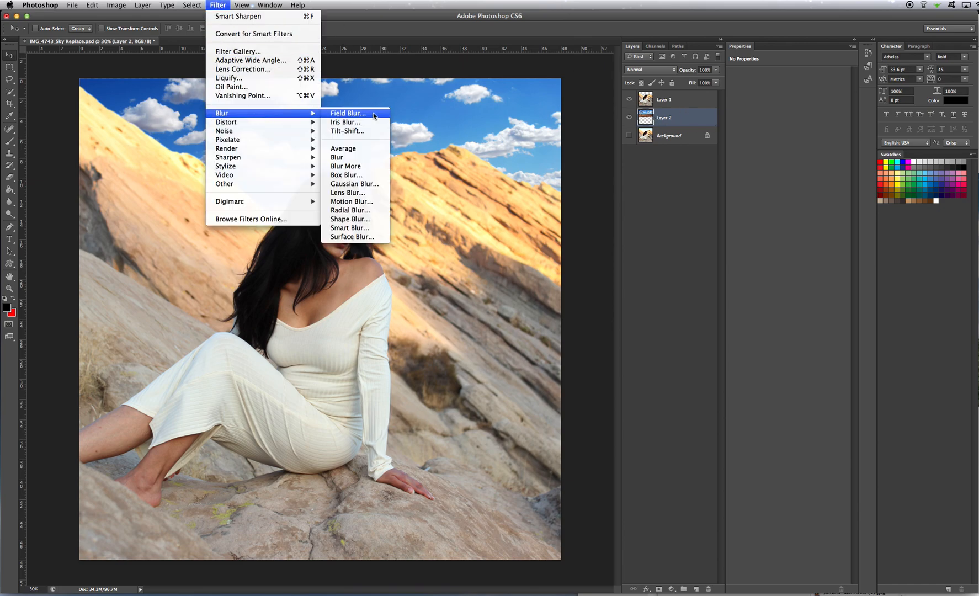
pyautogui.click(370, 188)
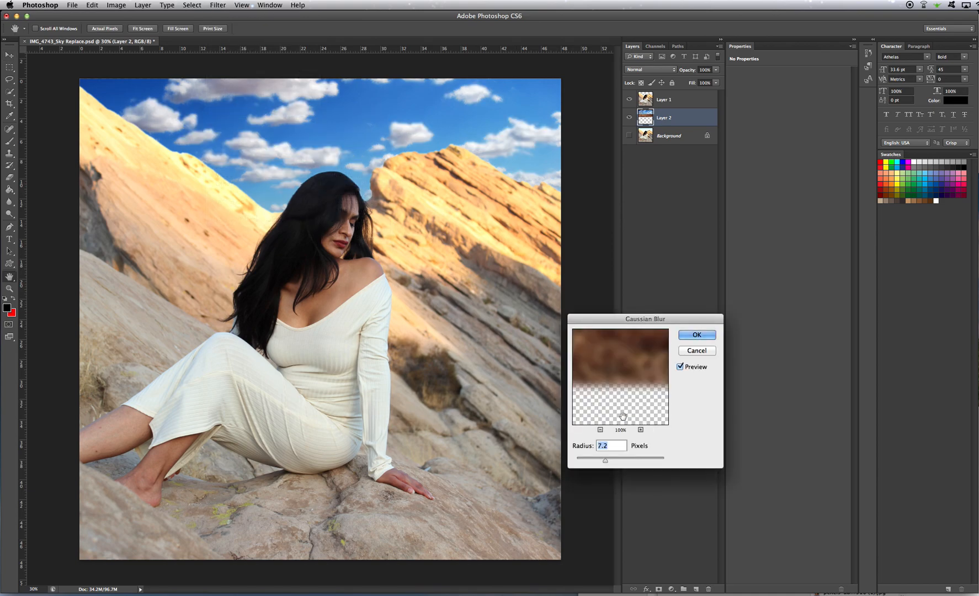
pyautogui.moveTo(606, 461); pyautogui.dragTo(592, 461)
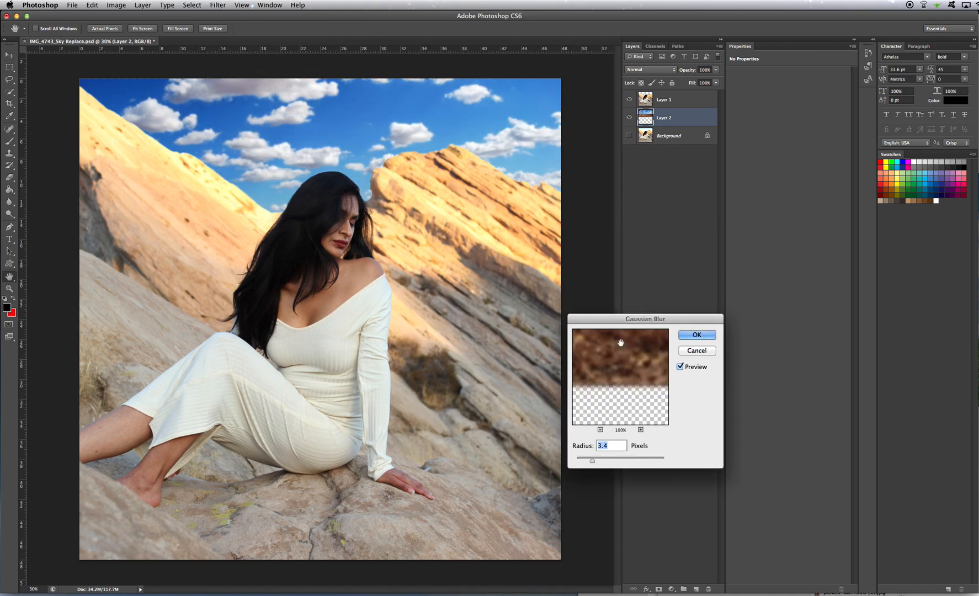
pyautogui.click(457, 146)
pyautogui.moveTo(644, 385); pyautogui.dragTo(633, 421)
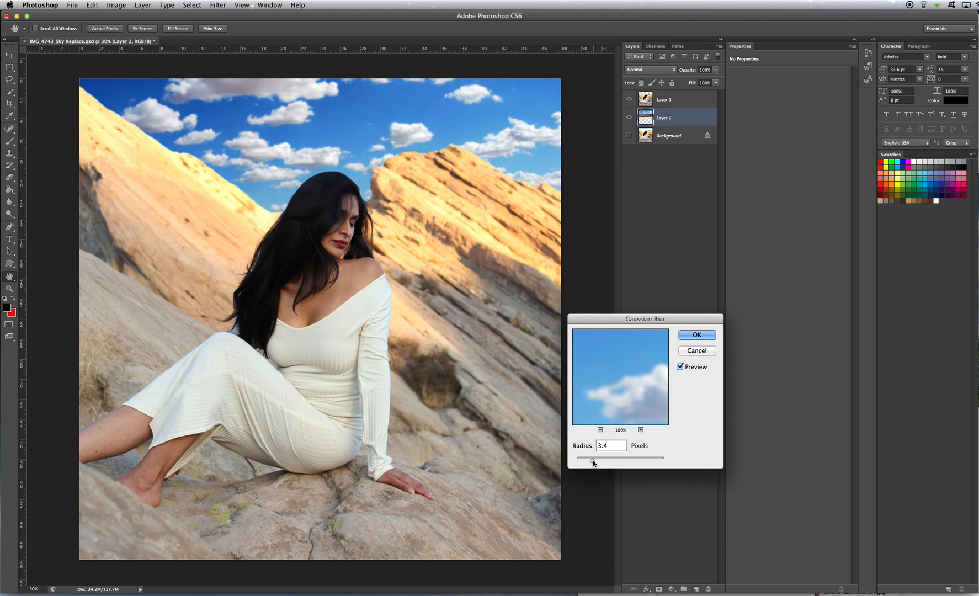
pyautogui.moveTo(593, 463)
pyautogui.mouseDown()
pyautogui.moveTo(560, 462)
pyautogui.moveTo(595, 464)
pyautogui.mouseUp()
pyautogui.press('Return')
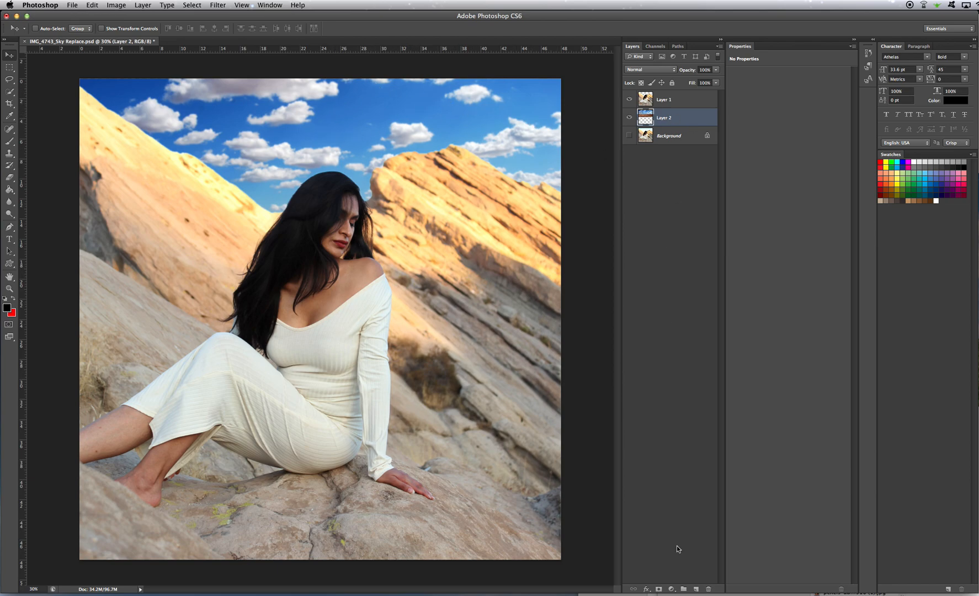
# Add a Levels adjustment layer above Layer 2 with the white input level at 240 and midtones at 1.05
pyautogui.click(672, 589)
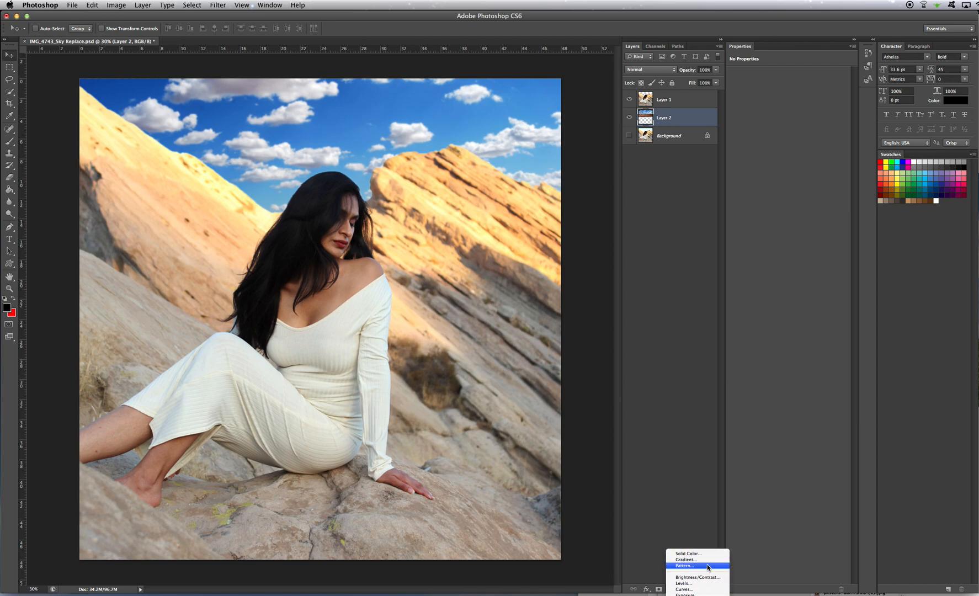
pyautogui.scroll(-2, 709, 564)
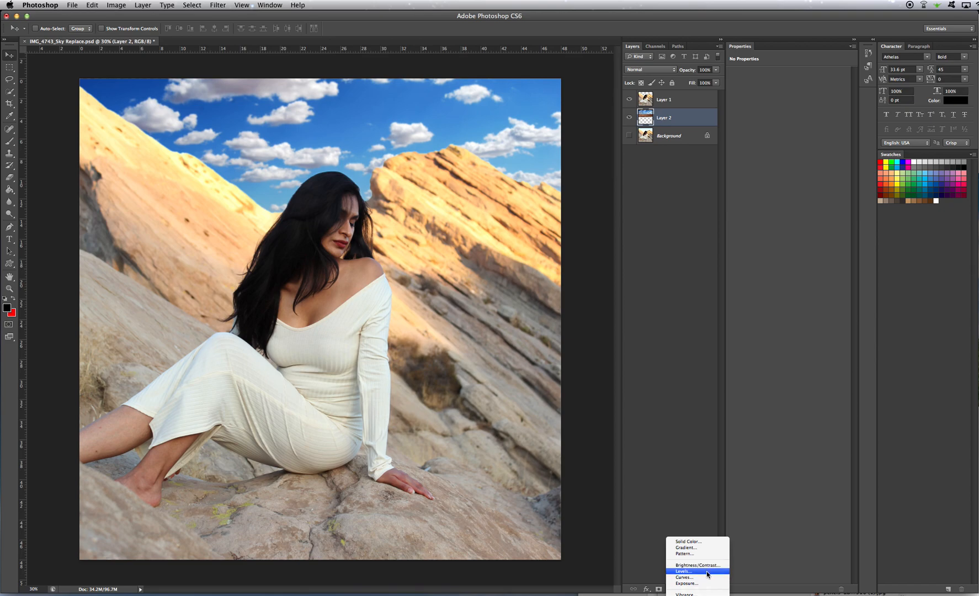
pyautogui.click(708, 573)
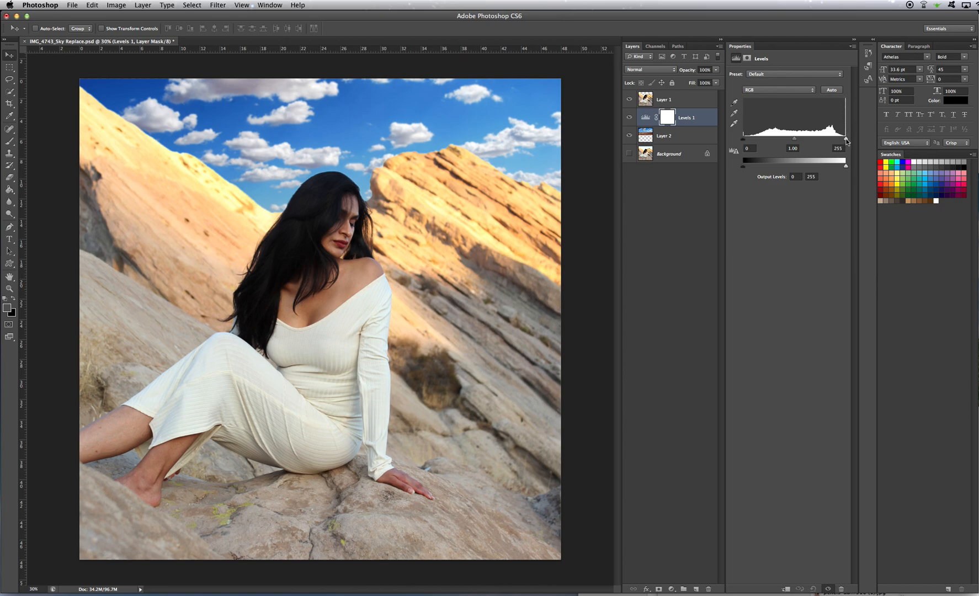
pyautogui.moveTo(844, 141); pyautogui.dragTo(825, 141)
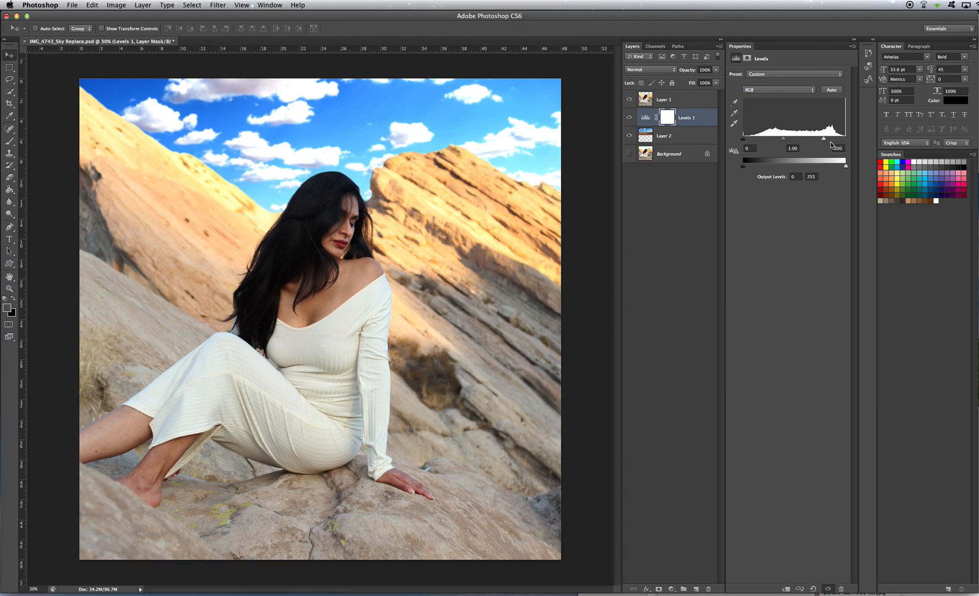
pyautogui.moveTo(827, 141); pyautogui.dragTo(853, 142)
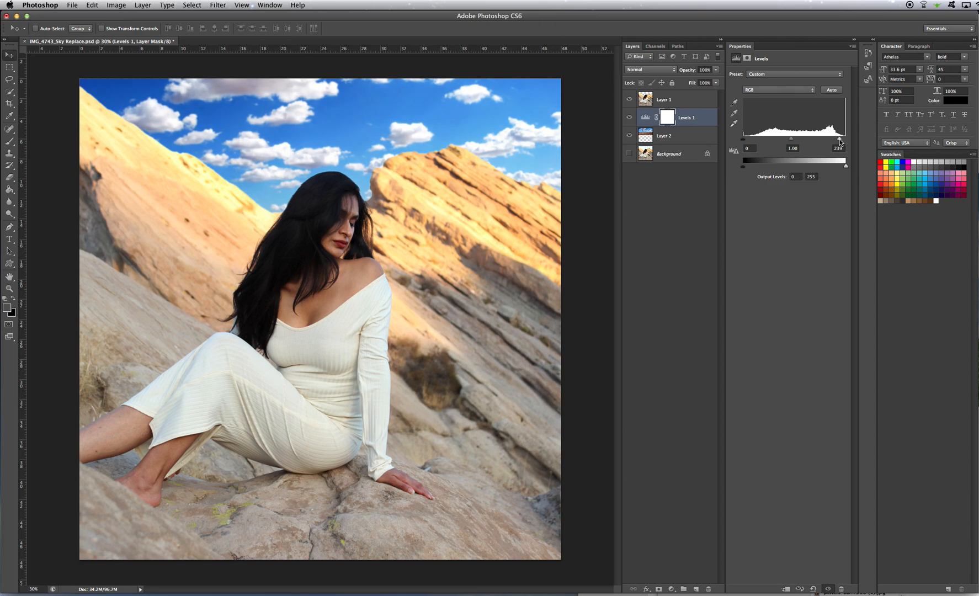
pyautogui.moveTo(840, 142); pyautogui.dragTo(838, 142)
pyautogui.moveTo(746, 139); pyautogui.dragTo(764, 142)
pyautogui.moveTo(792, 139); pyautogui.dragTo(796, 141)
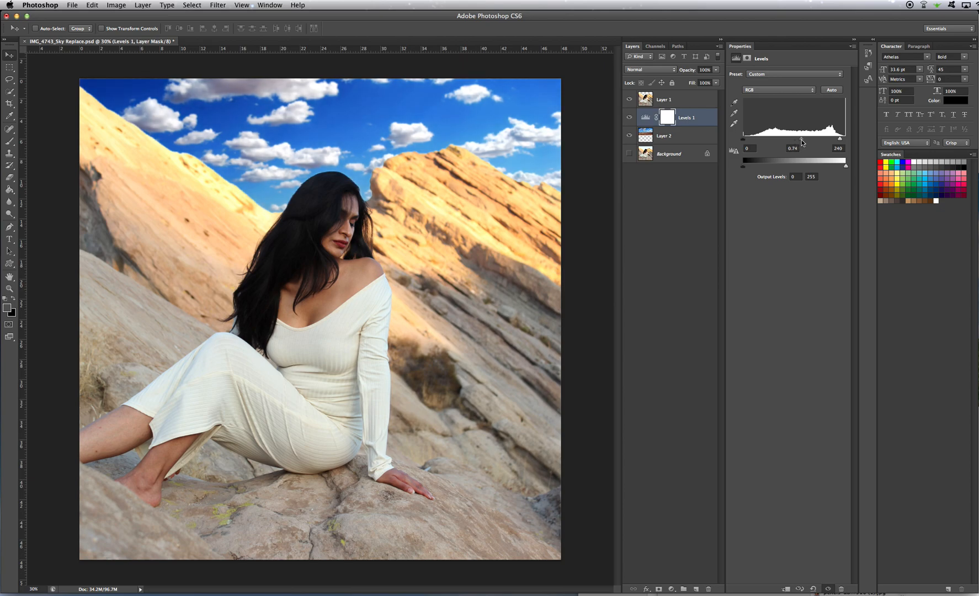
pyautogui.moveTo(801, 139); pyautogui.dragTo(794, 144)
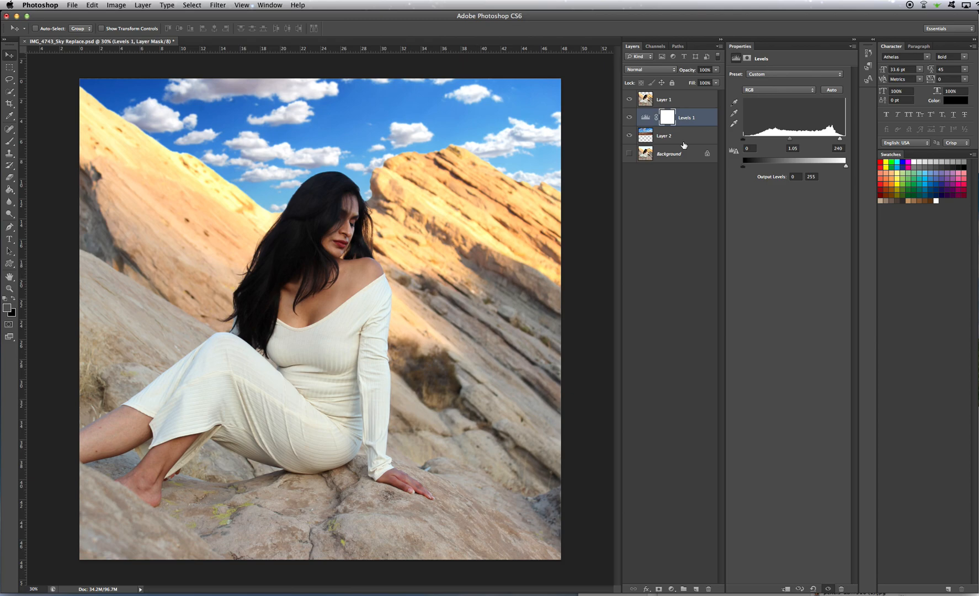
# Apply a second Gaussian Blur with a 3.8-pixel radius to the sky on Layer 2
pyautogui.click(655, 139)
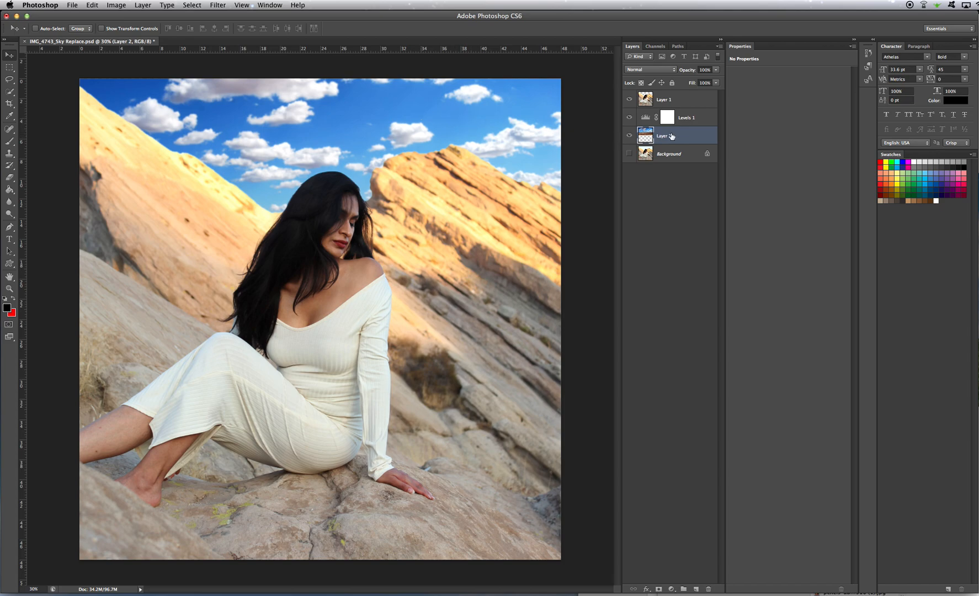
pyautogui.click(218, 4)
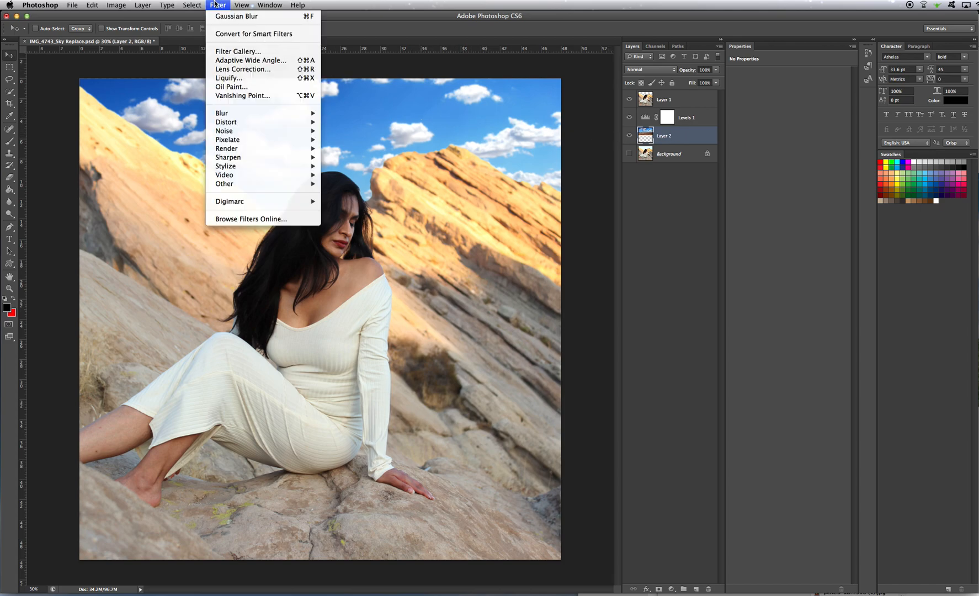
pyautogui.moveTo(243, 114)
pyautogui.click(350, 185)
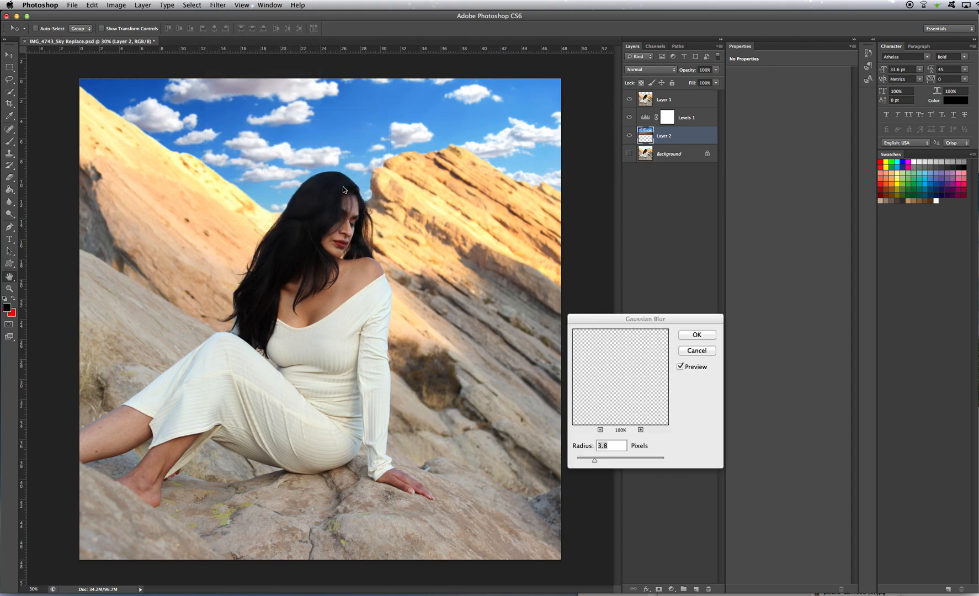
pyautogui.click(711, 334)
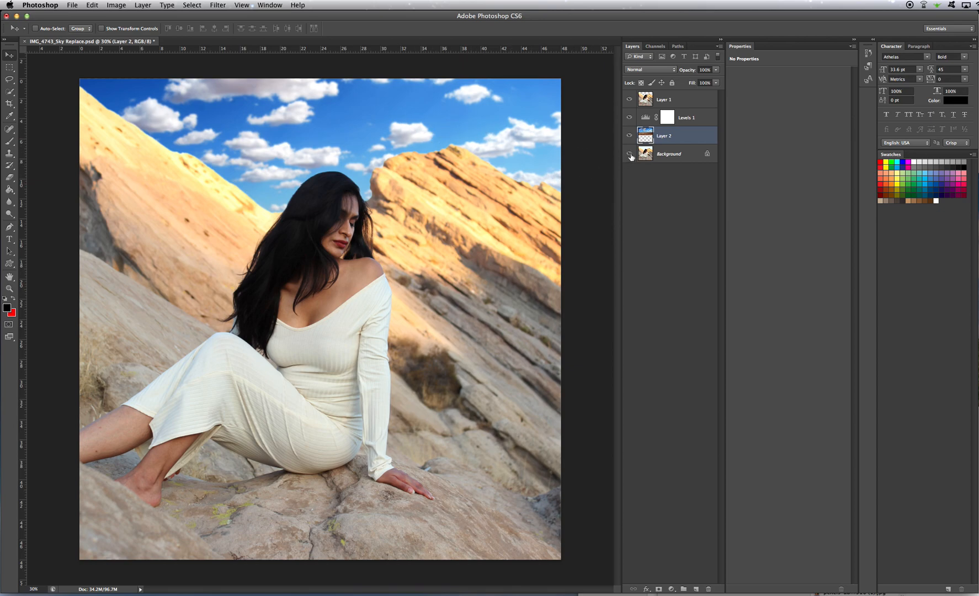
# Try an opacity of about 82% on Layer 2 and restore it to 100%
pyautogui.click(718, 70)
pyautogui.moveTo(711, 81)
pyautogui.mouseDown()
pyautogui.moveTo(700, 80)
pyautogui.moveTo(709, 82)
pyautogui.mouseUp()
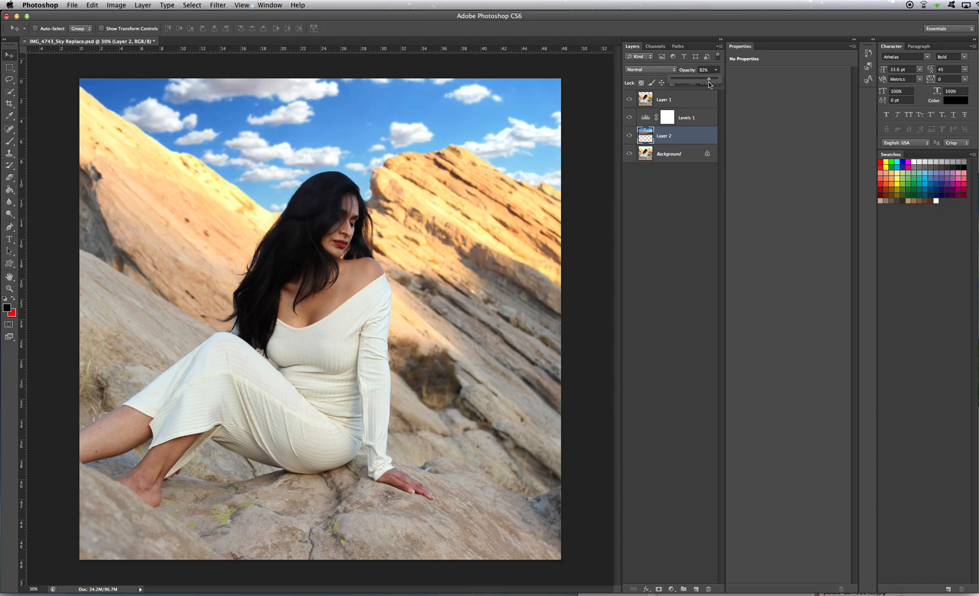
pyautogui.moveTo(709, 81)
pyautogui.mouseDown()
pyautogui.moveTo(723, 82)
pyautogui.moveTo(711, 80)
pyautogui.mouseUp()
pyautogui.moveTo(710, 80); pyautogui.dragTo(732, 77)
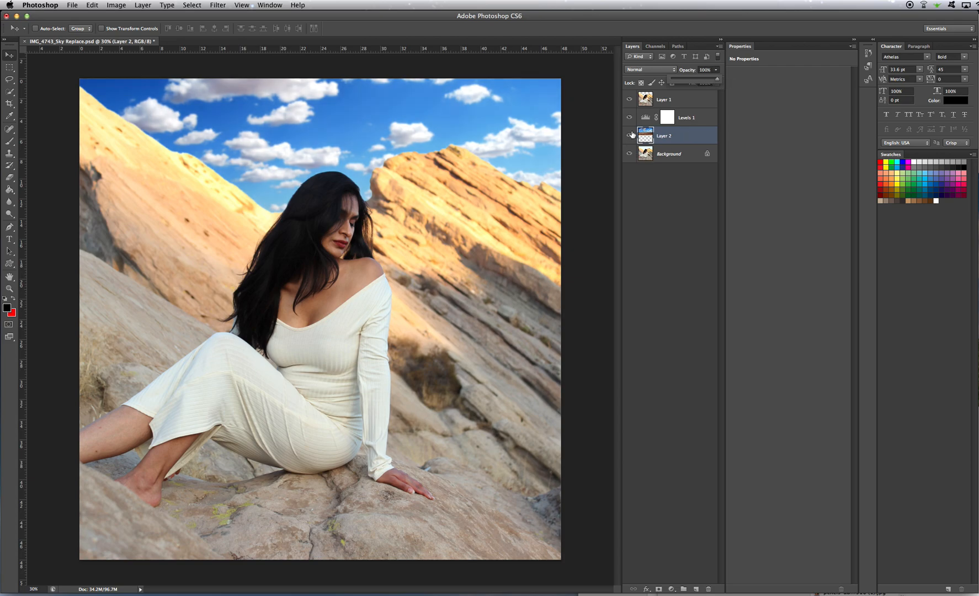
# Hide the Background layer and create a new empty layer, placed between Layer 1 and Levels 1
pyautogui.click(629, 154)
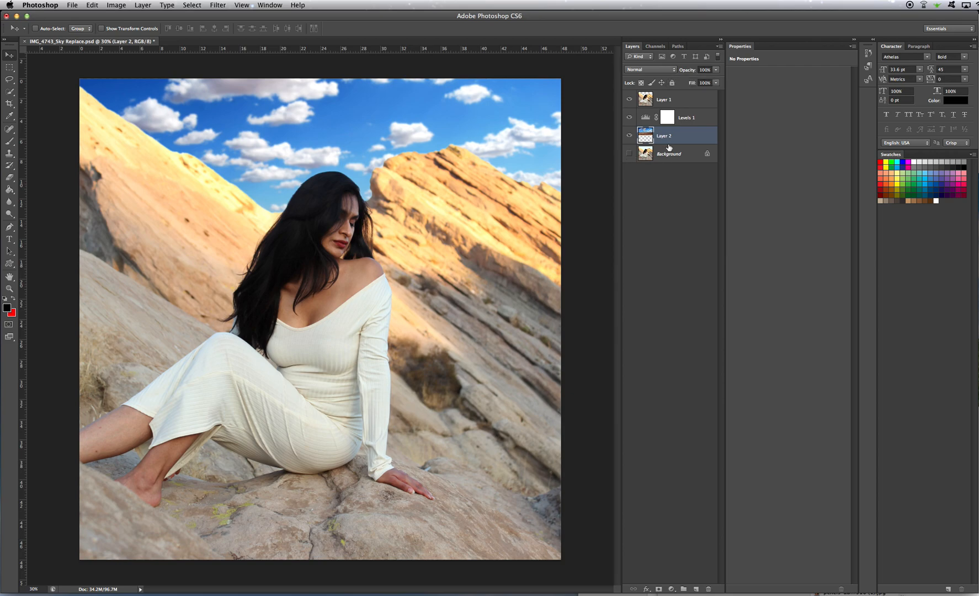
pyautogui.click(660, 223)
pyautogui.rightClick(660, 222)
pyautogui.click(656, 204)
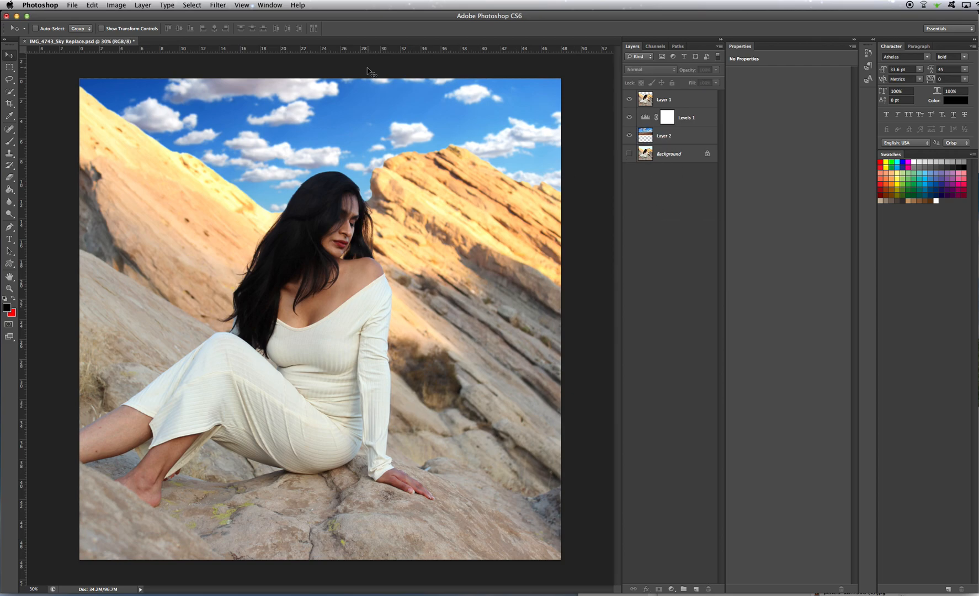
pyautogui.click(116, 5)
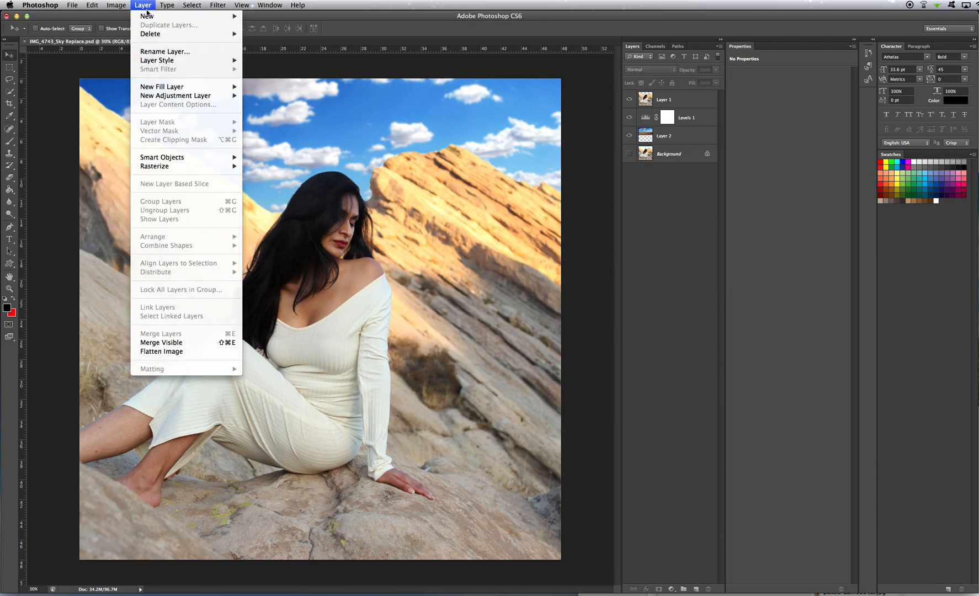
pyautogui.moveTo(147, 16)
pyautogui.click(259, 16)
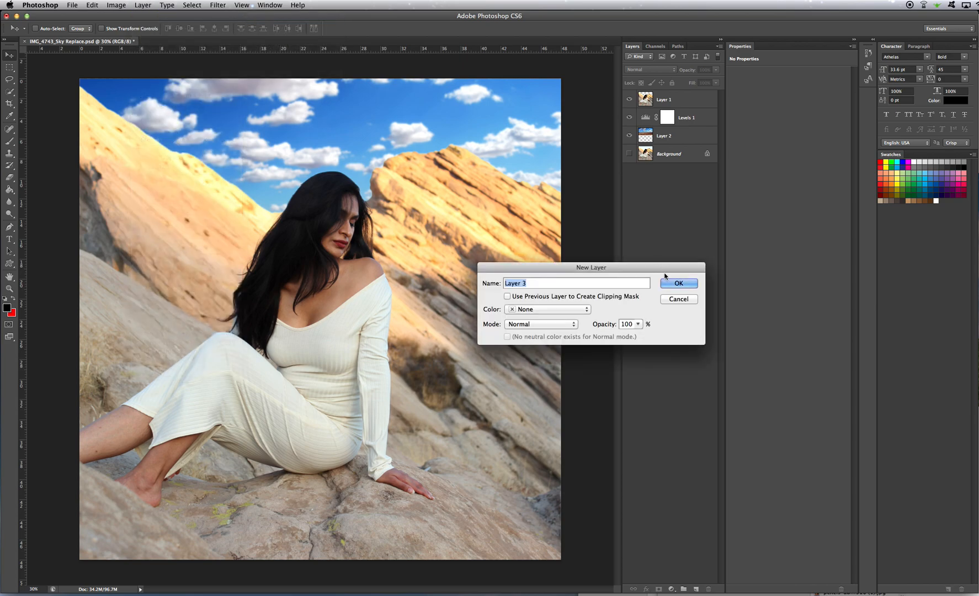
pyautogui.click(680, 283)
pyautogui.moveTo(652, 100); pyautogui.dragTo(654, 123)
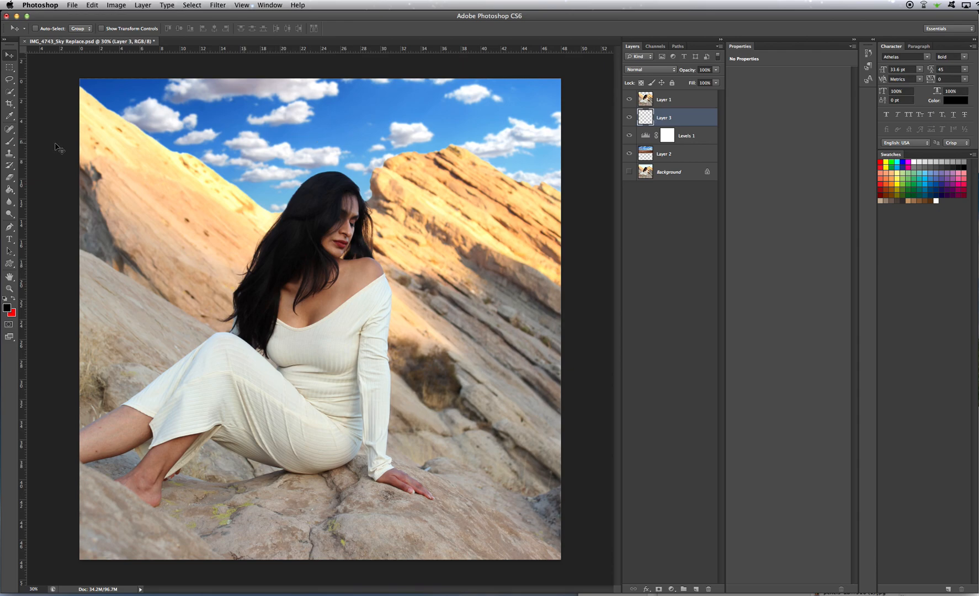
# Set up a soft brush of 1447 px and choose white (ffffff) as the foreground color
pyautogui.click(11, 145)
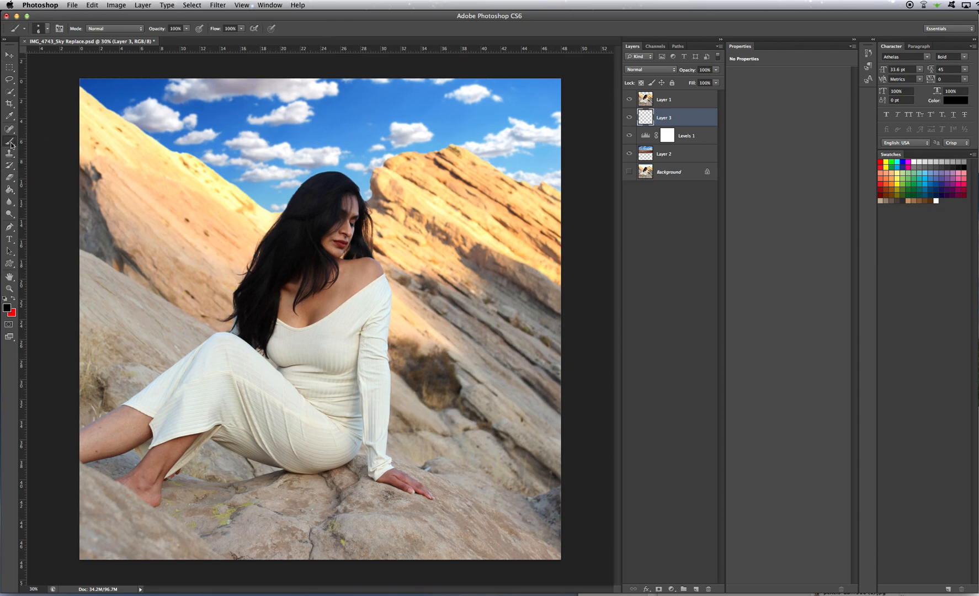
pyautogui.click(48, 28)
pyautogui.moveTo(65, 56); pyautogui.dragTo(97, 56)
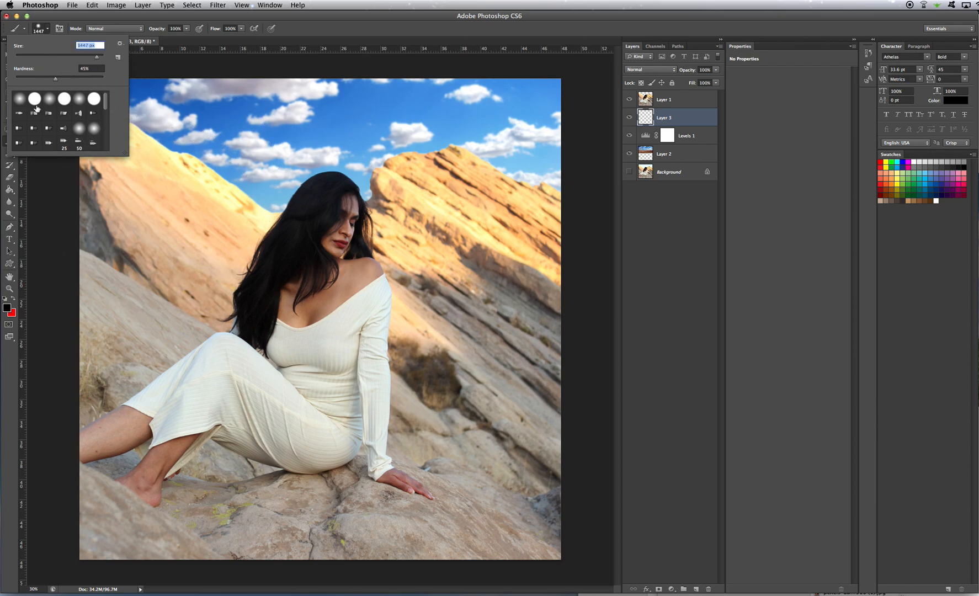
pyautogui.click(8, 308)
pyautogui.moveTo(530, 336); pyautogui.dragTo(514, 313)
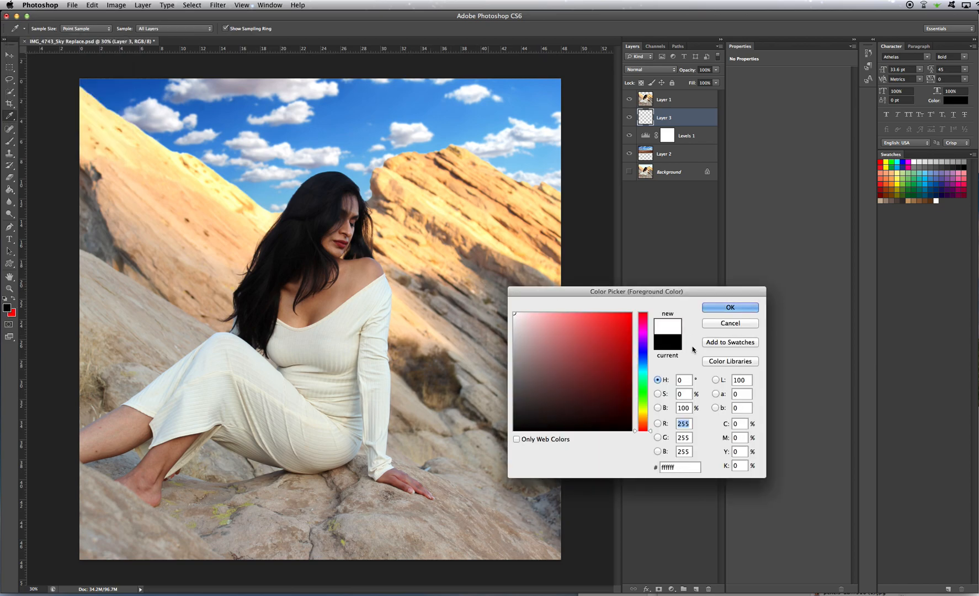
pyautogui.click(729, 307)
# Paint a white haze on Layer 3 where the sky meets the rocks and lower that layer's opacity to about 77%
pyautogui.moveTo(104, 205)
pyautogui.mouseDown()
pyautogui.moveTo(147, 238)
pyautogui.moveTo(241, 278)
pyautogui.moveTo(328, 243)
pyautogui.moveTo(451, 277)
pyautogui.mouseUp()
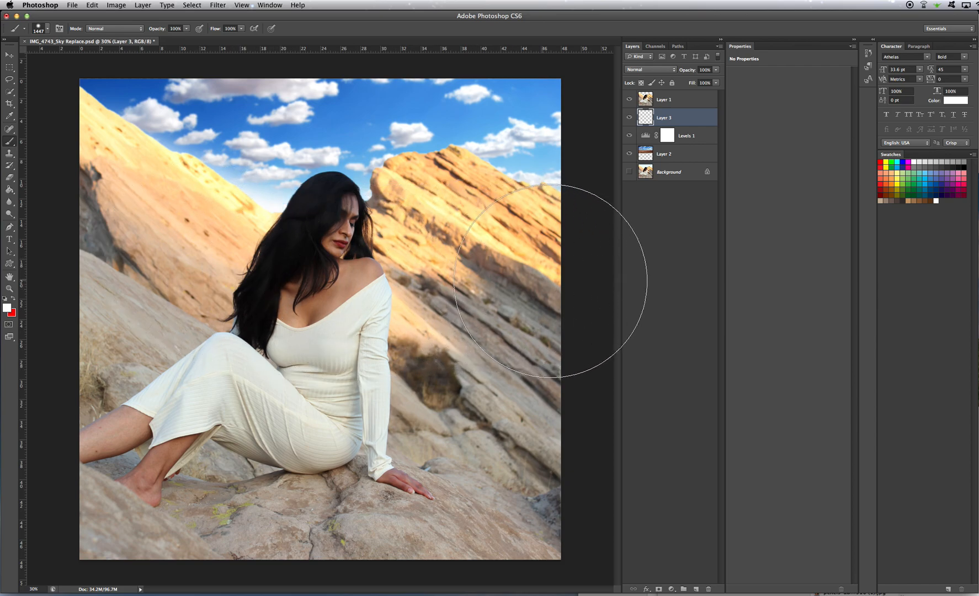
pyautogui.moveTo(380, 305)
pyautogui.mouseDown()
pyautogui.moveTo(321, 310)
pyautogui.moveTo(445, 303)
pyautogui.mouseUp()
pyautogui.hotkey('ctrl', 'z')
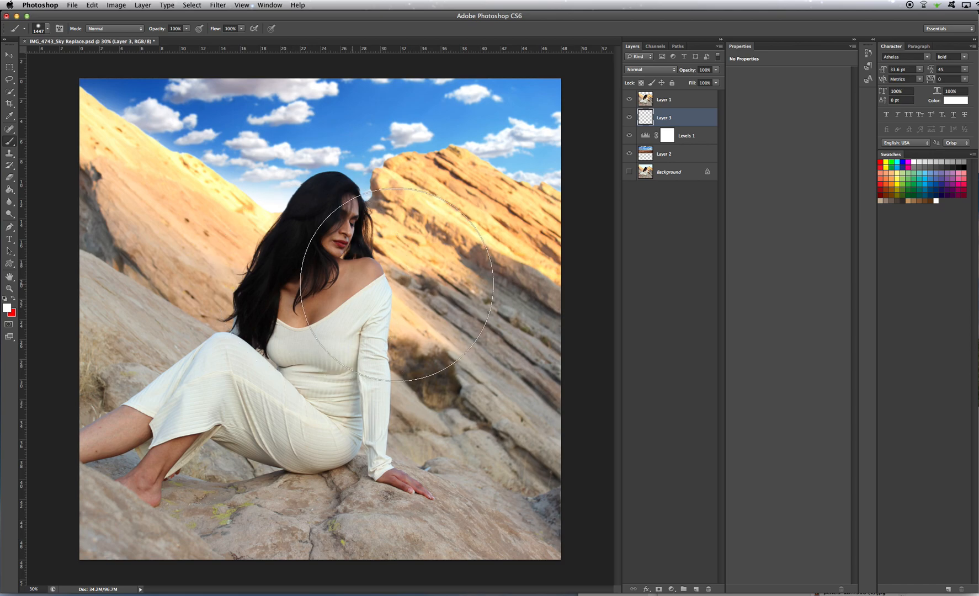
pyautogui.moveTo(485, 250)
pyautogui.mouseDown()
pyautogui.moveTo(567, 264)
pyautogui.moveTo(533, 425)
pyautogui.mouseUp()
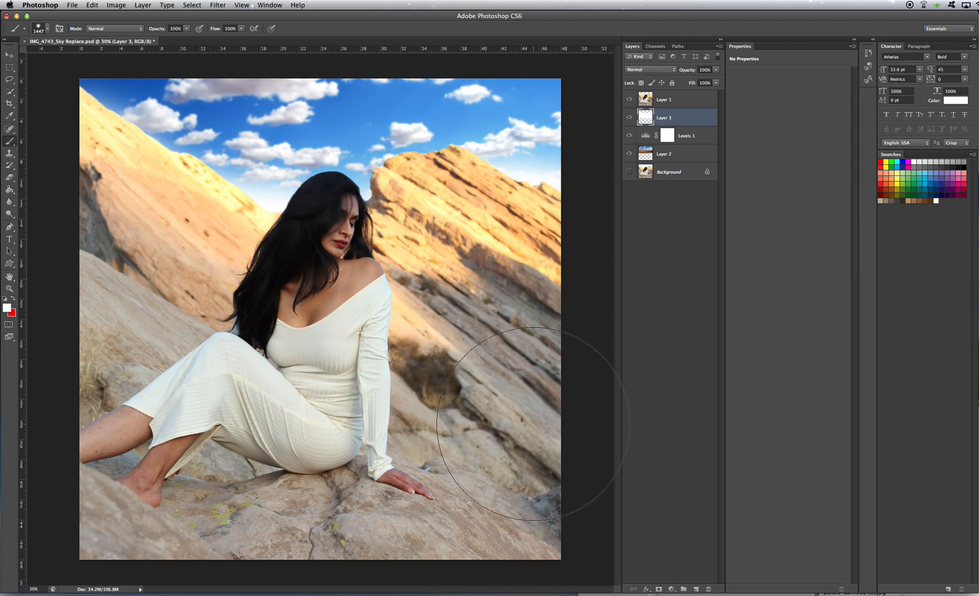
pyautogui.press('super+z')
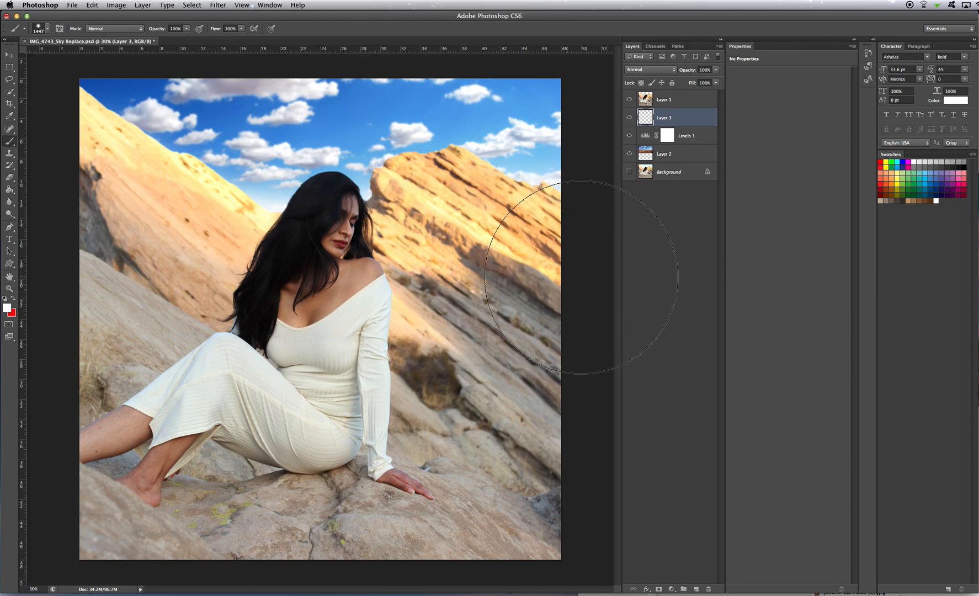
pyautogui.moveTo(603, 277); pyautogui.dragTo(598, 283)
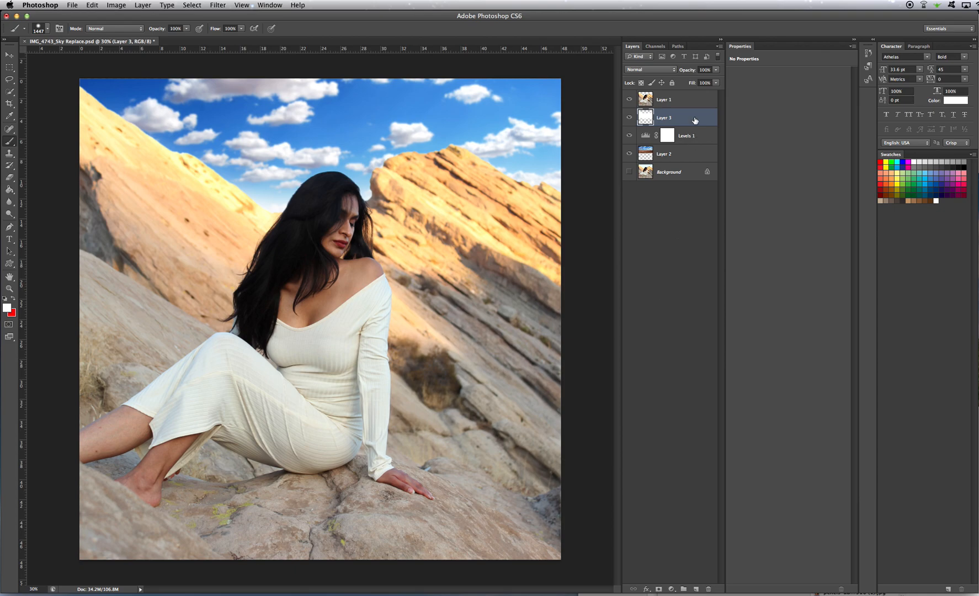
pyautogui.click(716, 70)
pyautogui.moveTo(716, 79)
pyautogui.mouseDown()
pyautogui.moveTo(684, 82)
pyautogui.moveTo(714, 84)
pyautogui.moveTo(705, 87)
pyautogui.mouseUp()
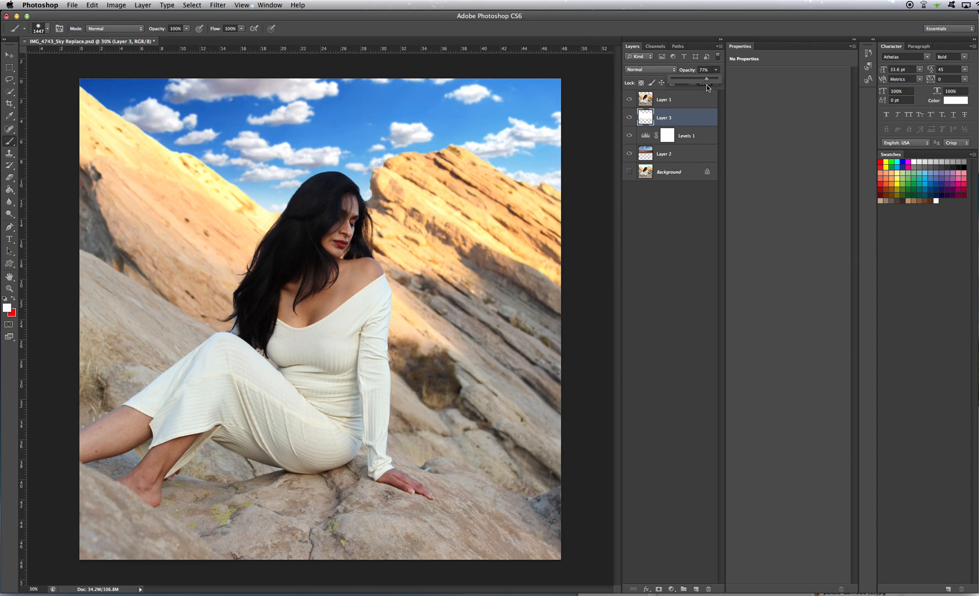
# Show the Background layer again and lower Layer 2's opacity to about 90%
pyautogui.click(685, 157)
pyautogui.click(630, 171)
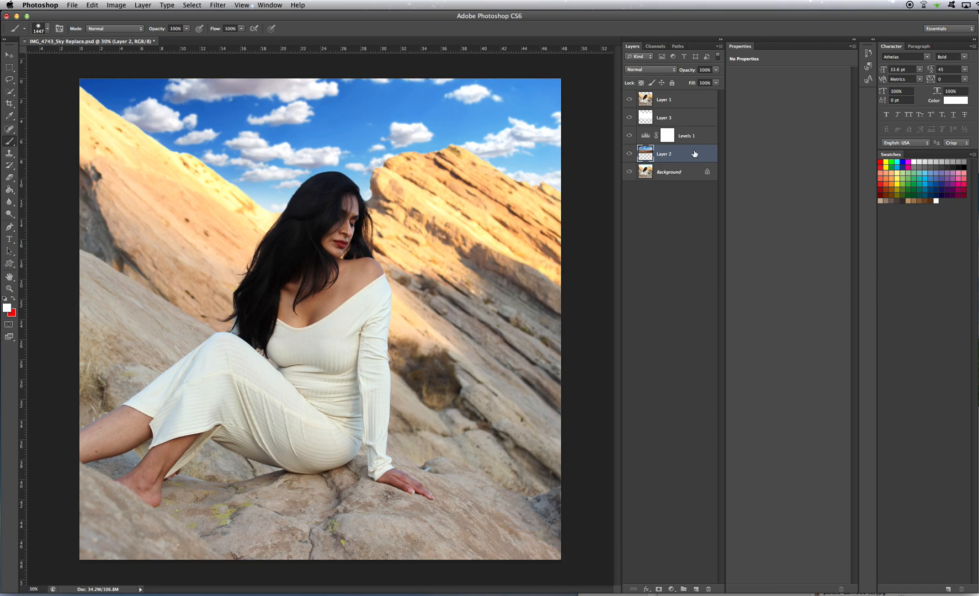
pyautogui.click(716, 70)
pyautogui.moveTo(718, 80); pyautogui.dragTo(714, 80)
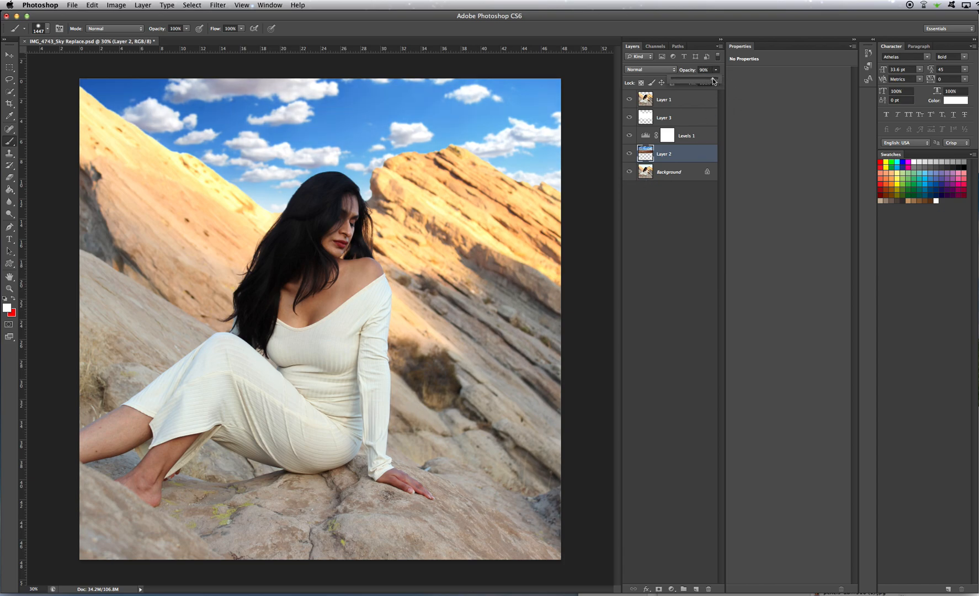
pyautogui.moveTo(712, 81); pyautogui.dragTo(714, 81)
pyautogui.click(678, 231)
pyautogui.click(678, 232)
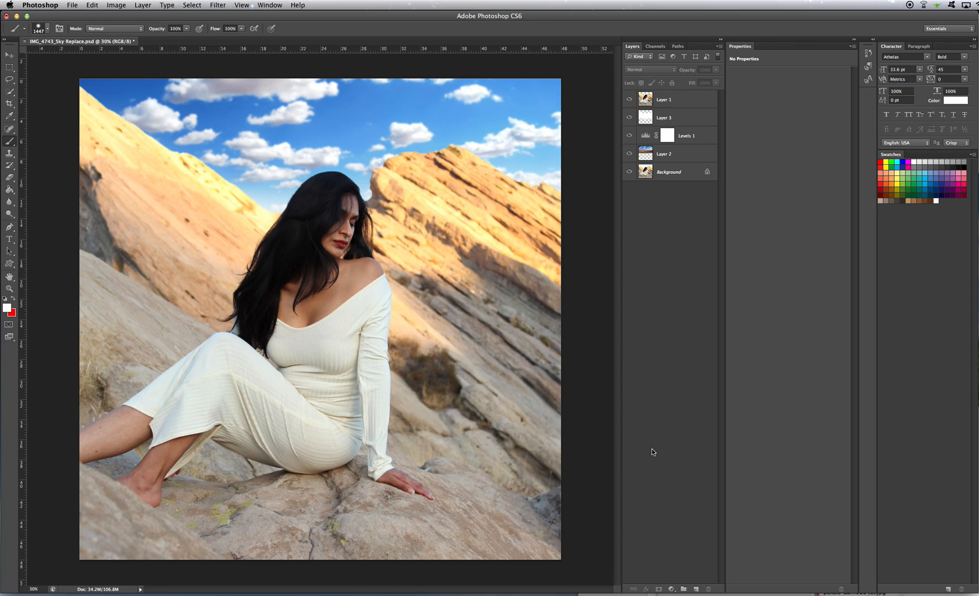
# Add a Hue/Saturation adjustment layer above Layer 1 and raise its saturation slightly
pyautogui.click(674, 589)
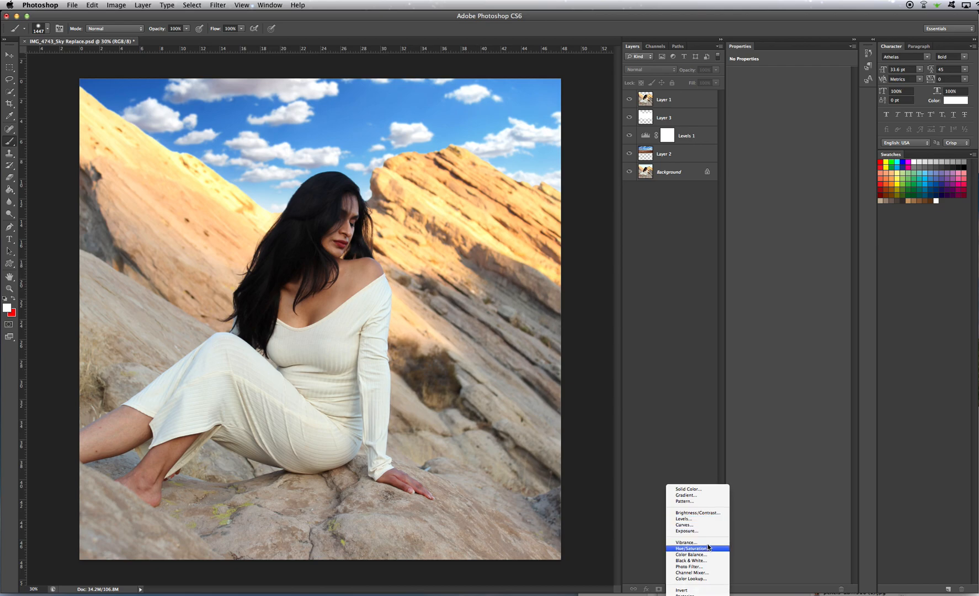
pyautogui.click(709, 548)
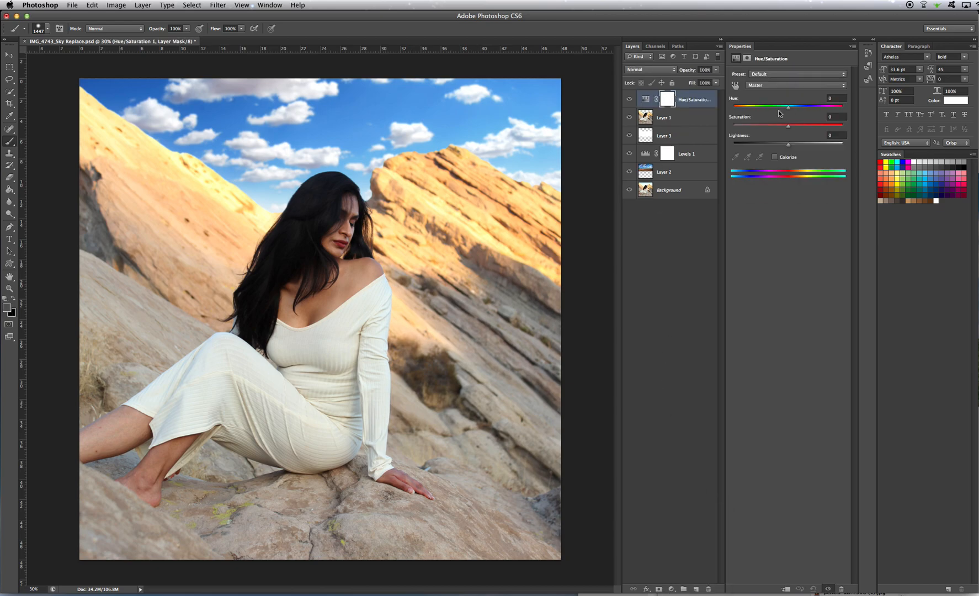
pyautogui.moveTo(789, 127); pyautogui.dragTo(793, 127)
# Reduce the brush size to 1 px
pyautogui.click(47, 28)
pyautogui.moveTo(38, 57); pyautogui.dragTo(15, 58)
pyautogui.click(37, 168)
# Select the Background layer and hide every layer above it to view the original photo
pyautogui.click(646, 191)
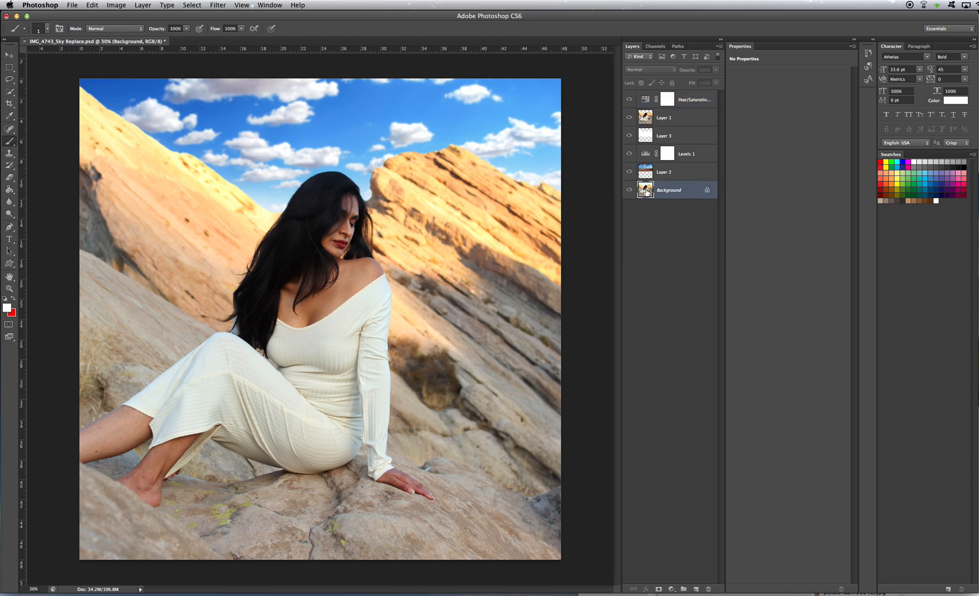
pyautogui.moveTo(647, 193)
pyautogui.mouseDown()
pyautogui.moveTo(647, 94)
pyautogui.moveTo(647, 190)
pyautogui.mouseUp()
pyautogui.click(630, 172)
pyautogui.click(629, 154)
pyautogui.click(629, 135)
pyautogui.click(629, 117)
pyautogui.click(630, 99)
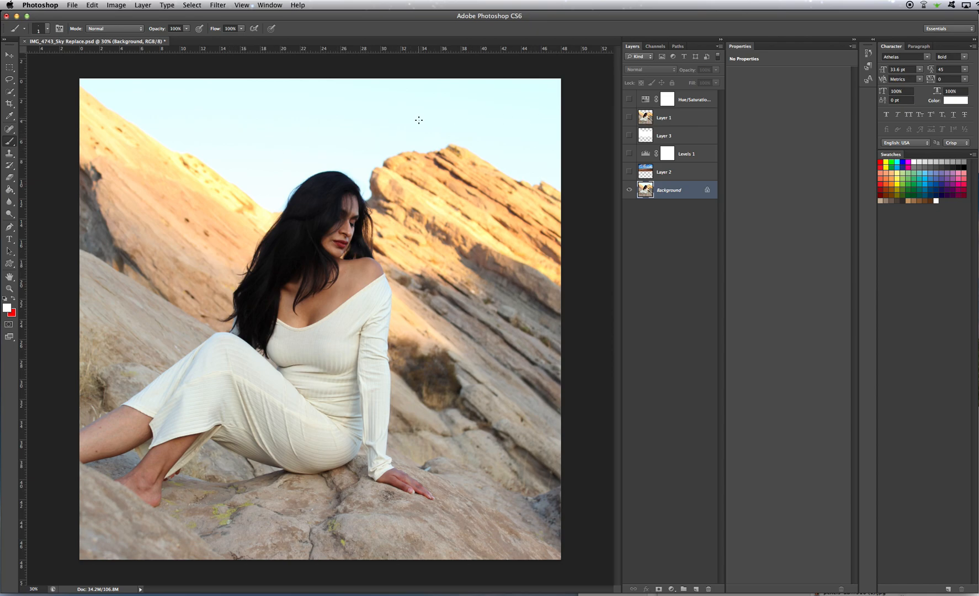
# Show the hidden layers again one at a time from Layer 2 upward to review each one's contribution
pyautogui.click(629, 172)
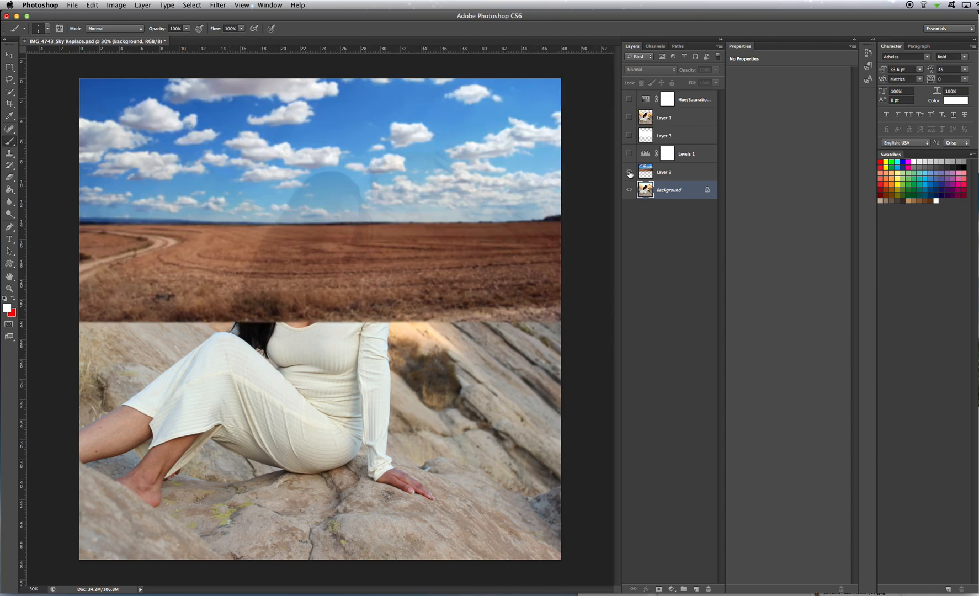
pyautogui.click(630, 154)
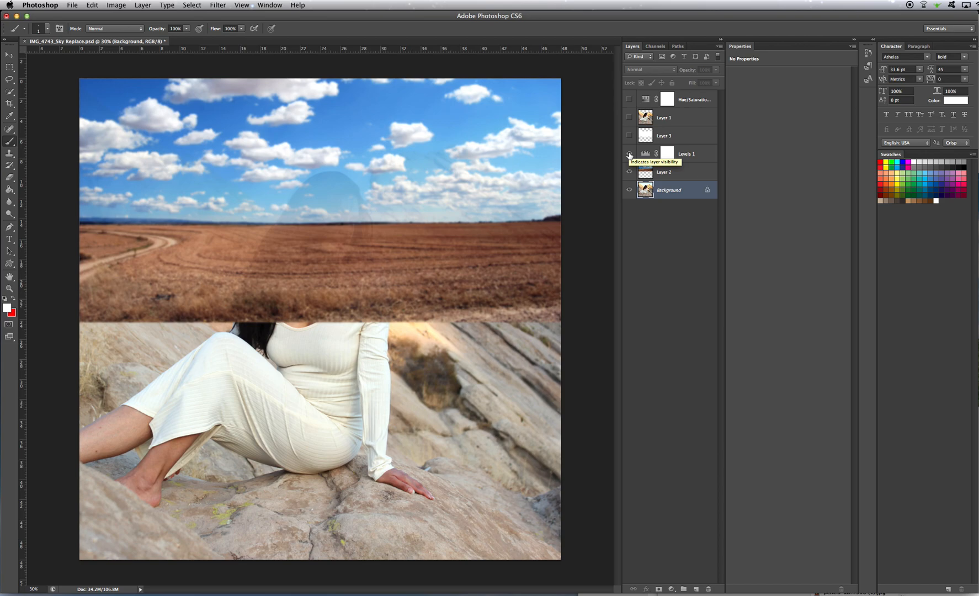
pyautogui.click(630, 136)
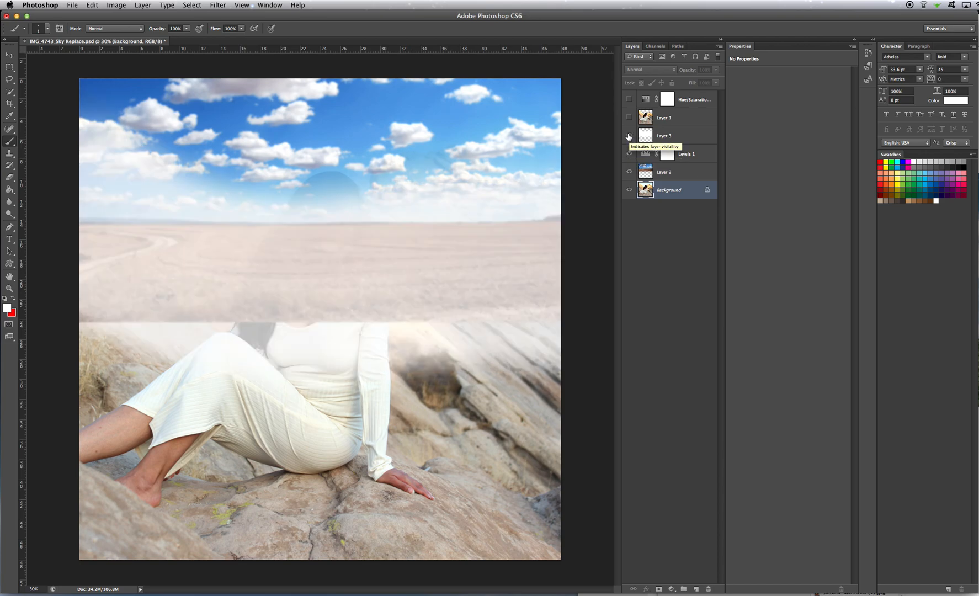
pyautogui.click(629, 117)
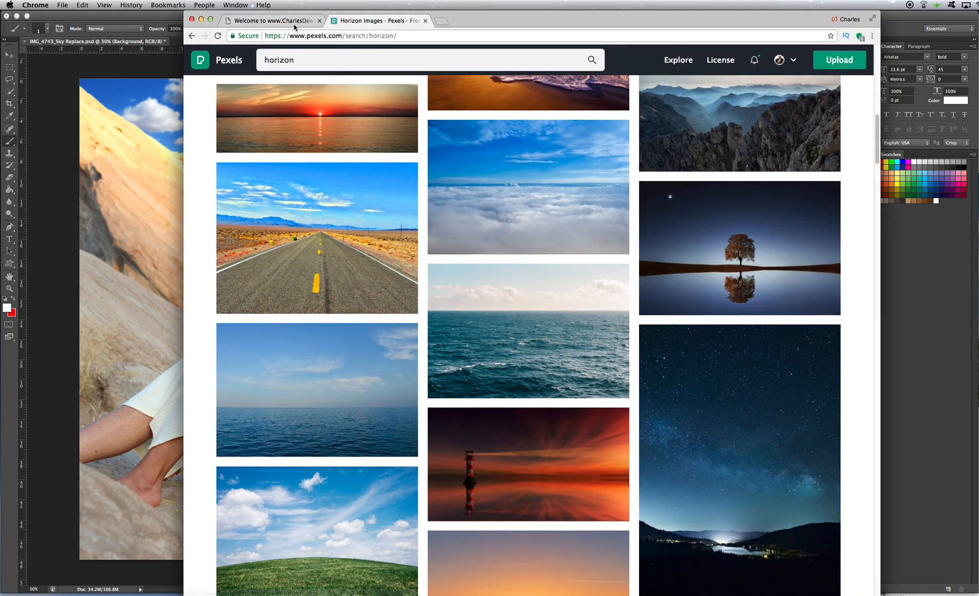
# Switch to Chrome, look through the author's website from the biography to the book and film sections, and minimize the browser window
pyautogui.click(270, 20)
pyautogui.moveTo(274, 36); pyautogui.dragTo(364, 36)
pyautogui.click(365, 37)
pyautogui.scroll(-20, 425, 134)
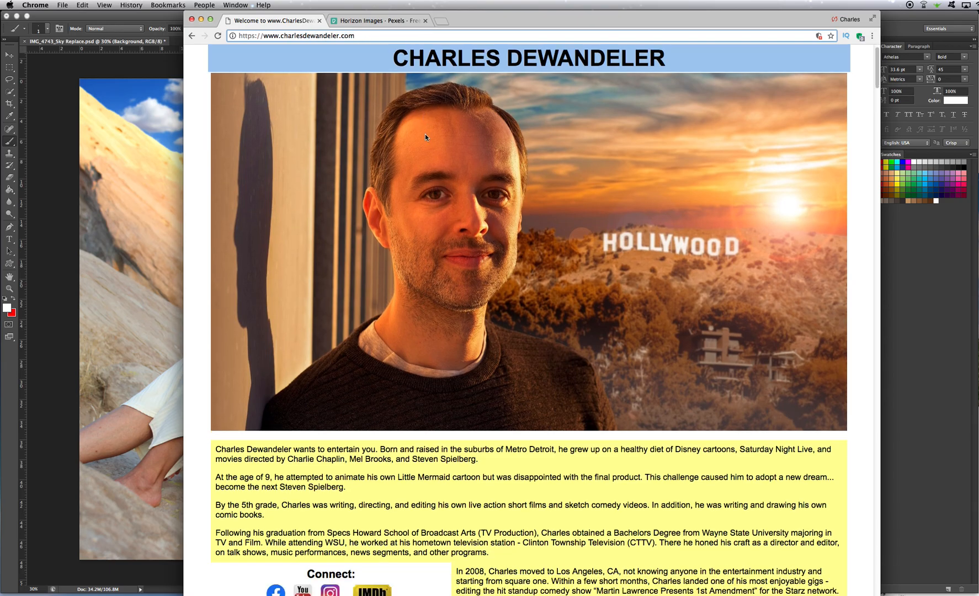
pyautogui.scroll(-20, 432, 158)
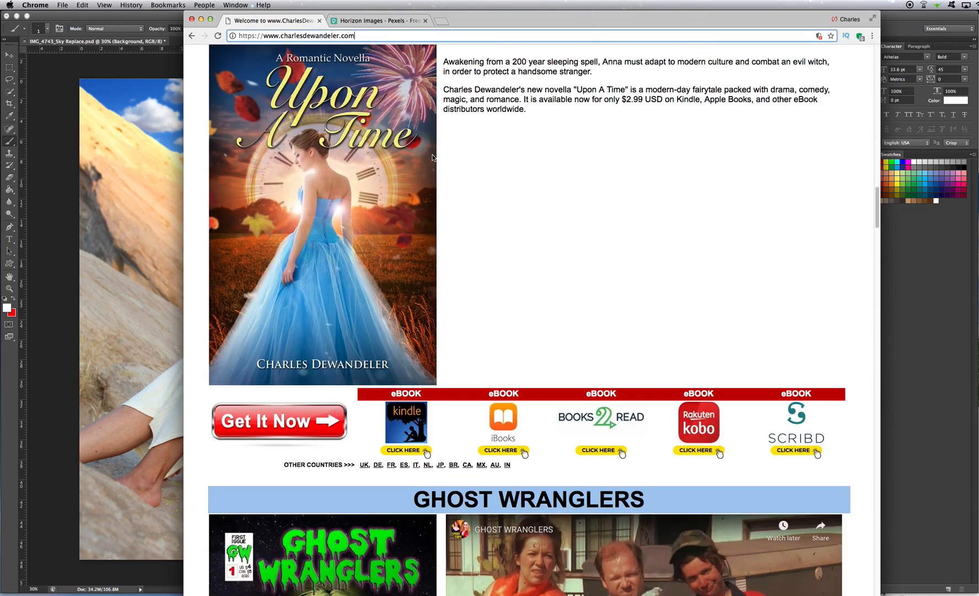
pyautogui.scroll(-15, 432, 157)
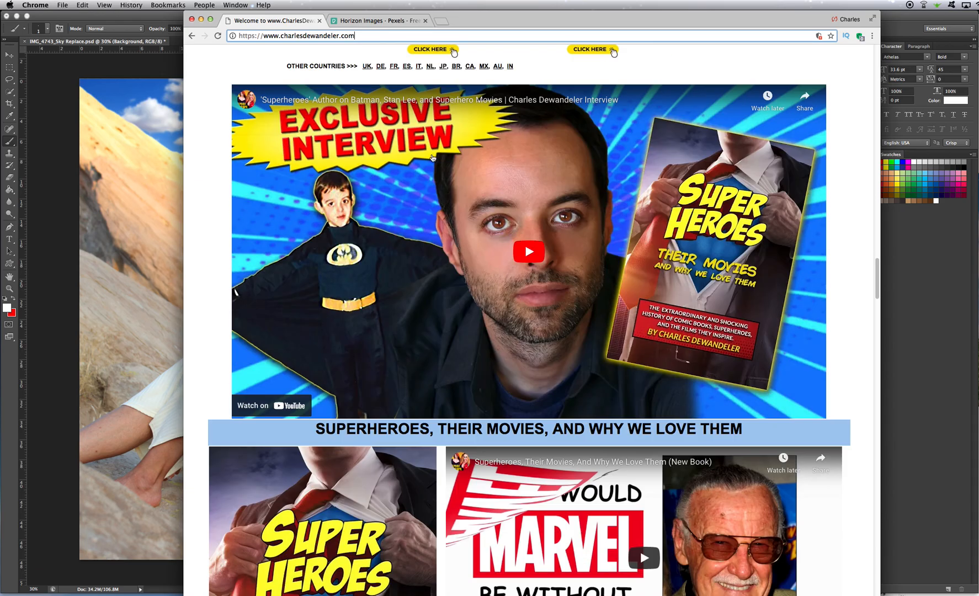
pyautogui.scroll(-5, 431, 153)
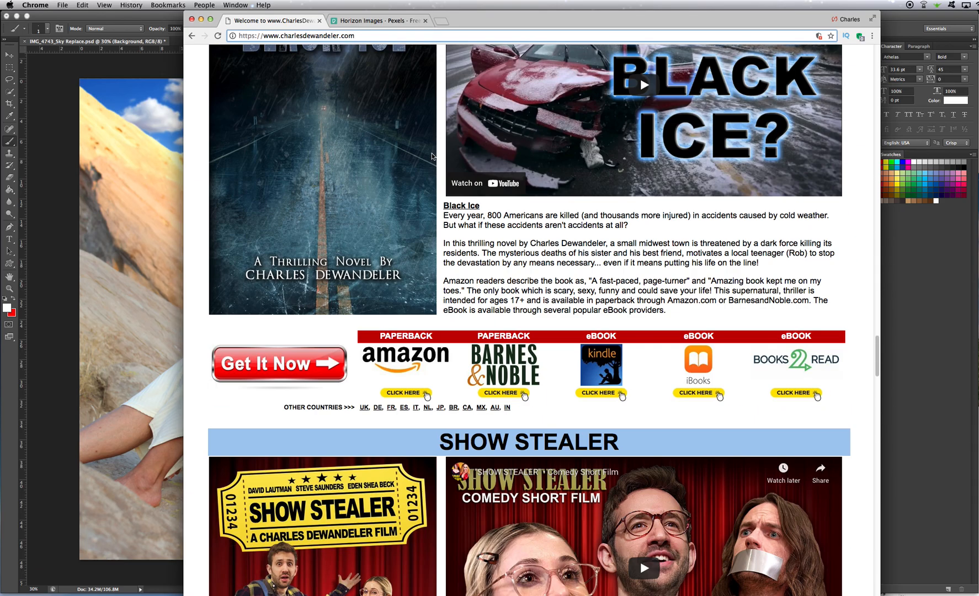
pyautogui.scroll(15, 415, 163)
pyautogui.scroll(15, 411, 164)
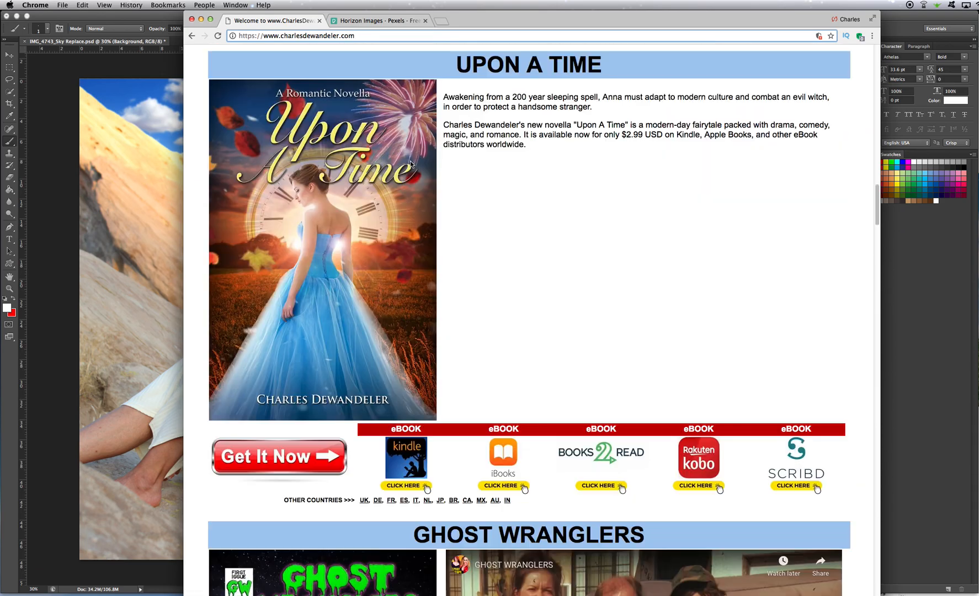
pyautogui.scroll(1, 395, 159)
pyautogui.scroll(10, 397, 162)
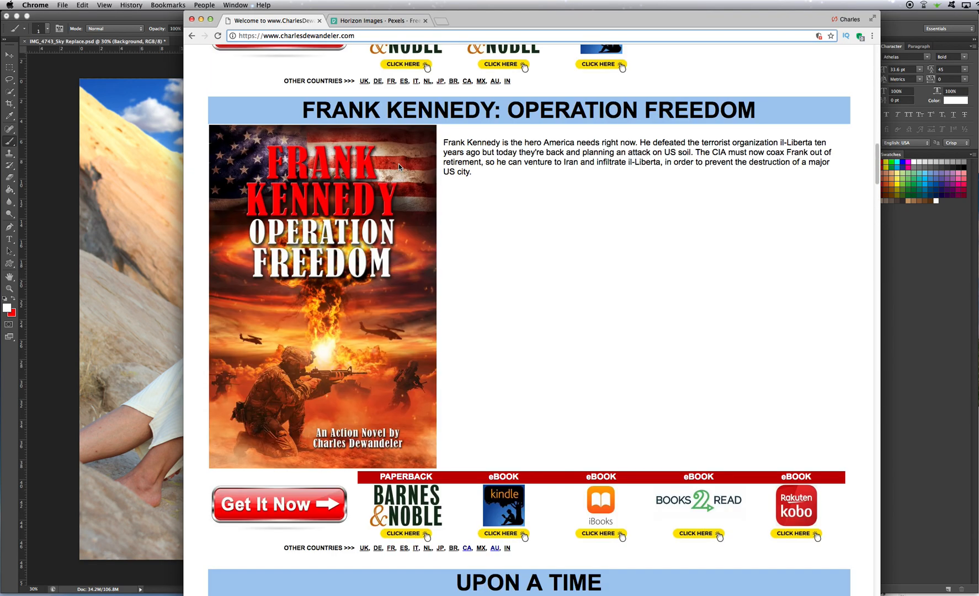
pyautogui.scroll(-20, 406, 197)
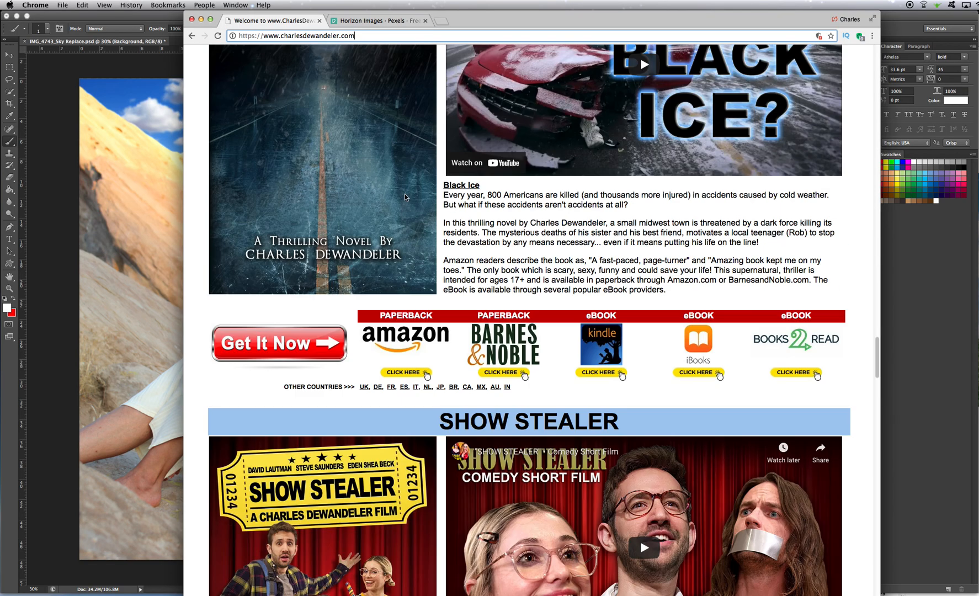
pyautogui.scroll(10, 392, 183)
pyautogui.scroll(-15, 390, 179)
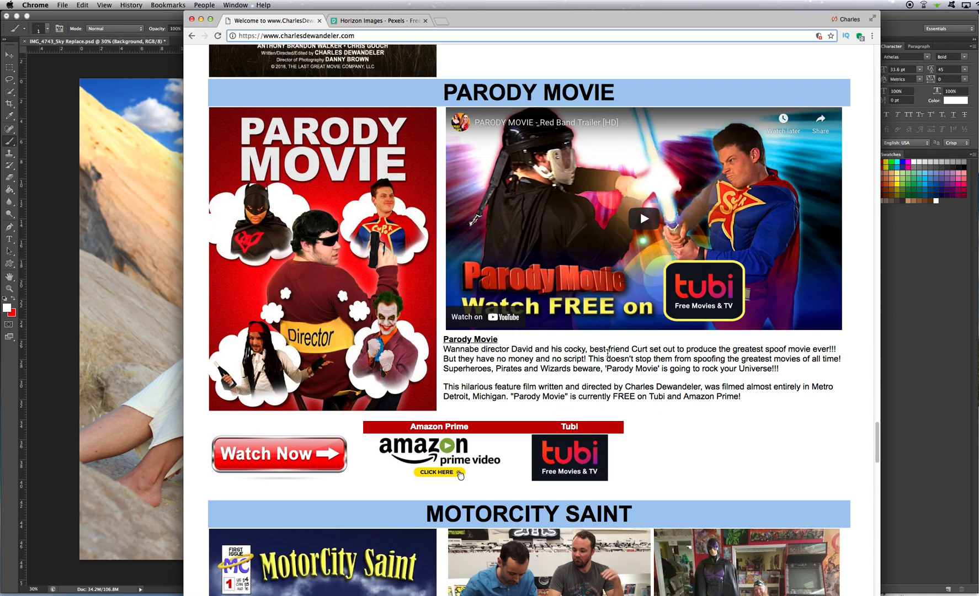
pyautogui.scroll(20, 607, 354)
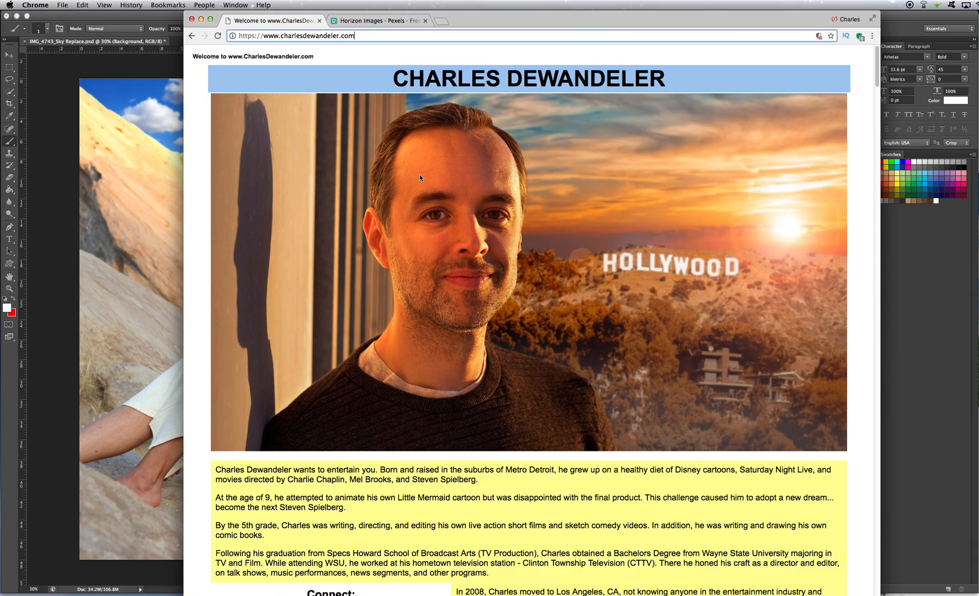
pyautogui.scroll(-20, 419, 174)
pyautogui.scroll(20, 411, 167)
pyautogui.click(201, 19)
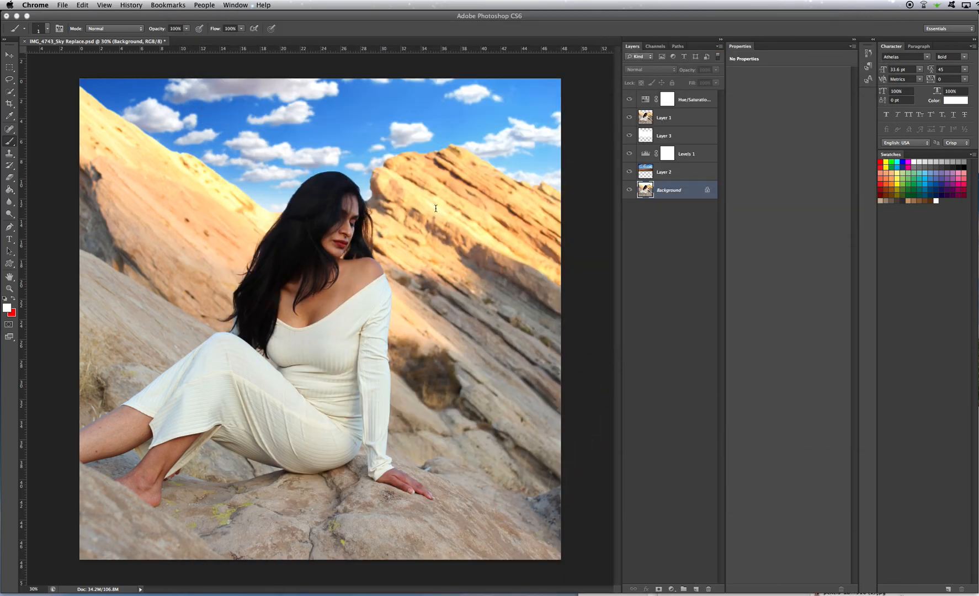